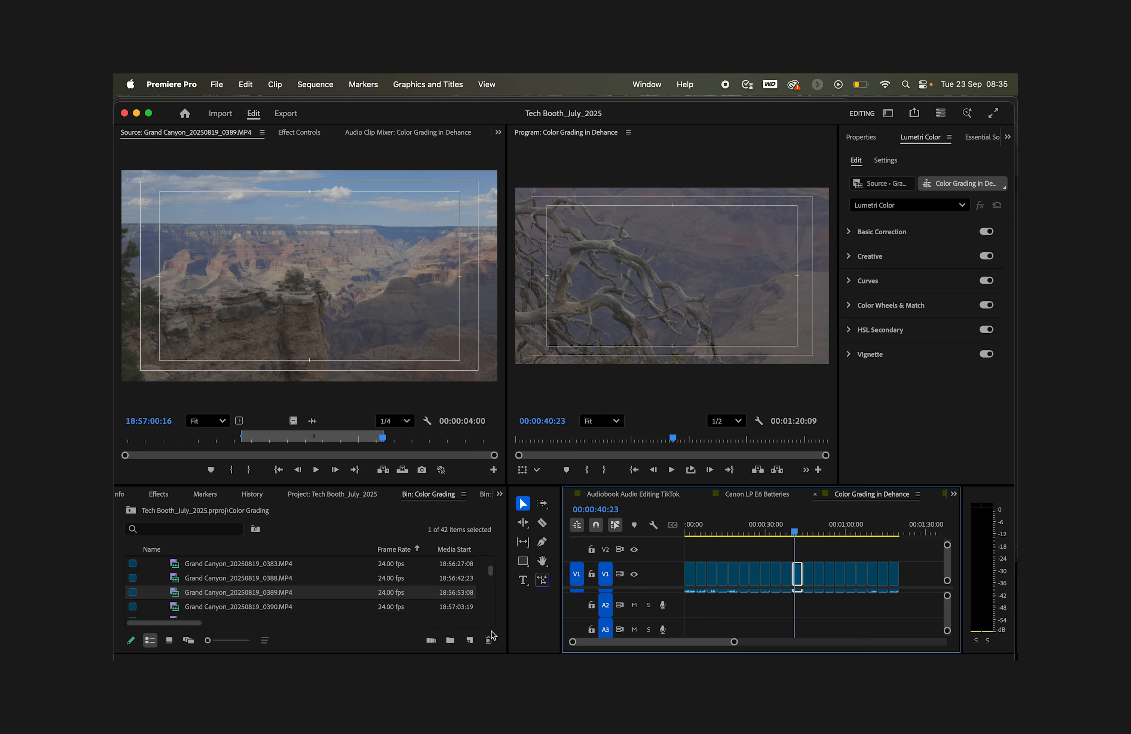
Step: Scrub through the sequence's clip to preview the footage
{"action": "left_click", "coordinate": [690, 574]}
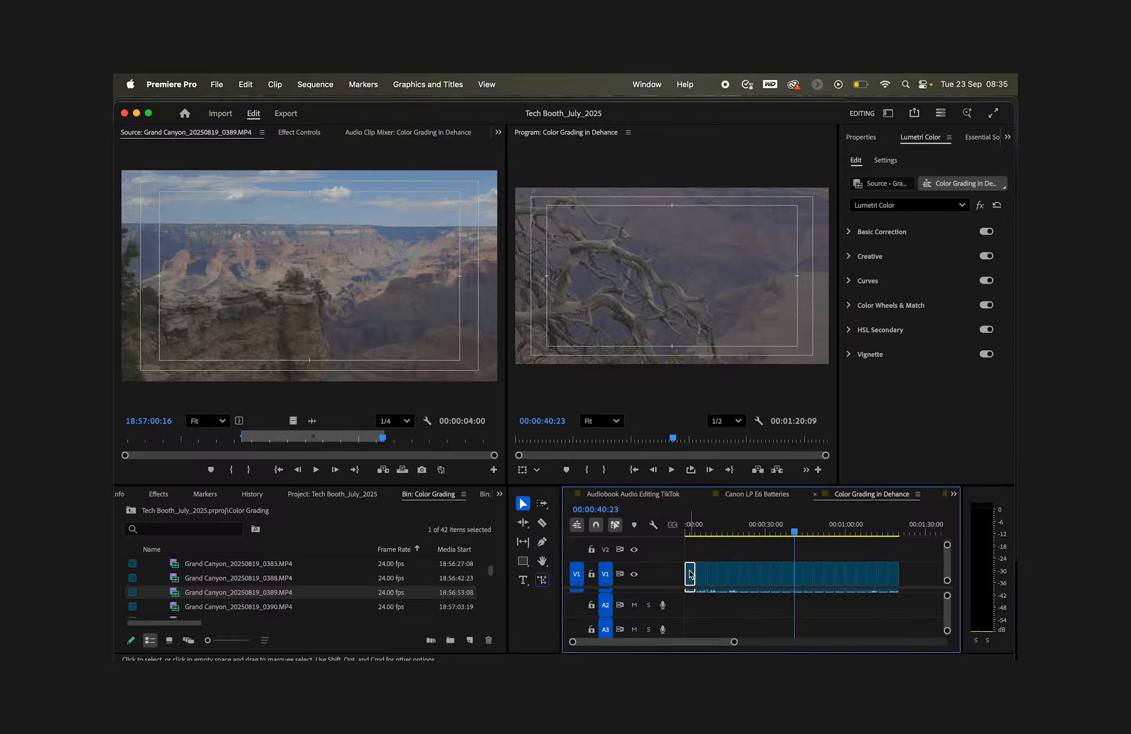
{"action": "left_click", "coordinate": [699, 529]}
{"action": "left_click", "coordinate": [713, 528]}
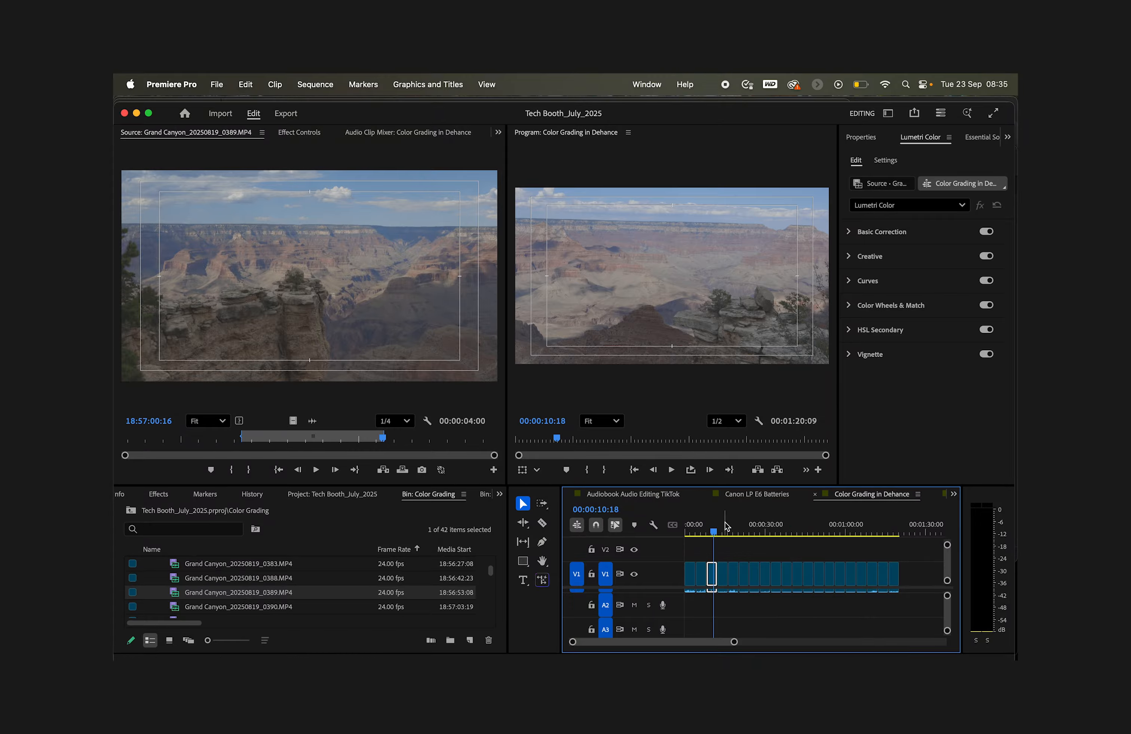
{"action": "left_click", "coordinate": [724, 525]}
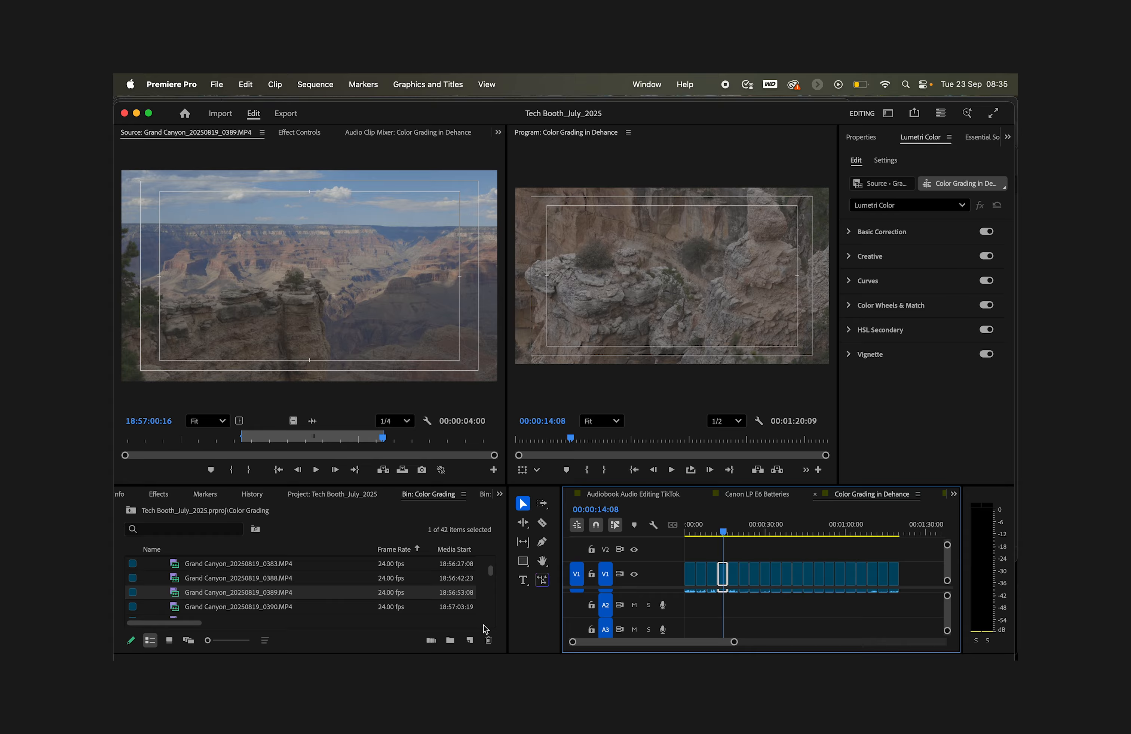
Step: Create a new 3840 x 2160, 24 fps adjustment layer with square pixels in the bin
{"action": "left_click", "coordinate": [471, 640]}
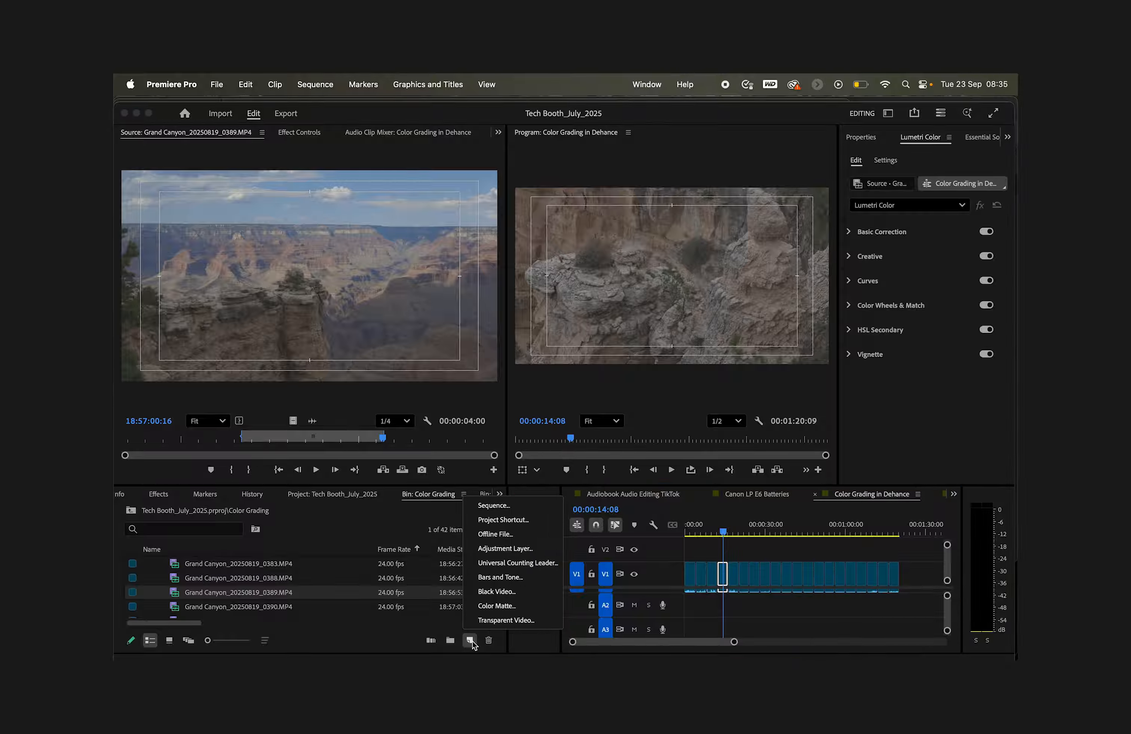
{"action": "left_click", "coordinate": [515, 548]}
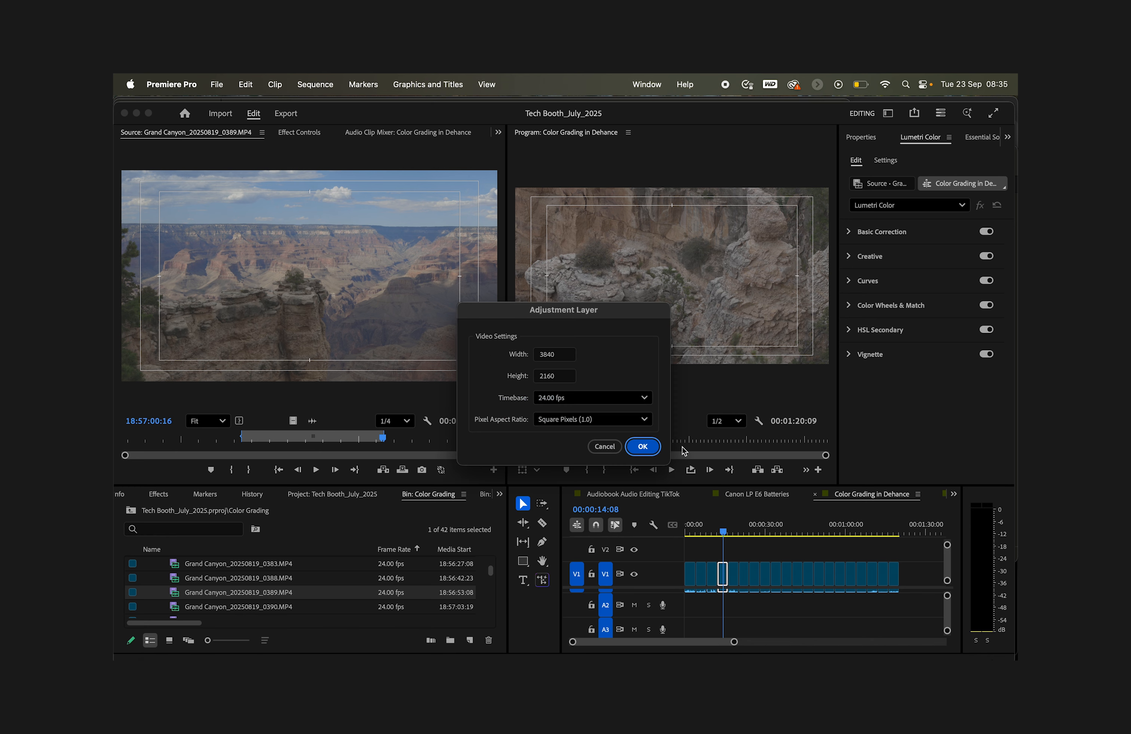
{"action": "left_click", "coordinate": [644, 447]}
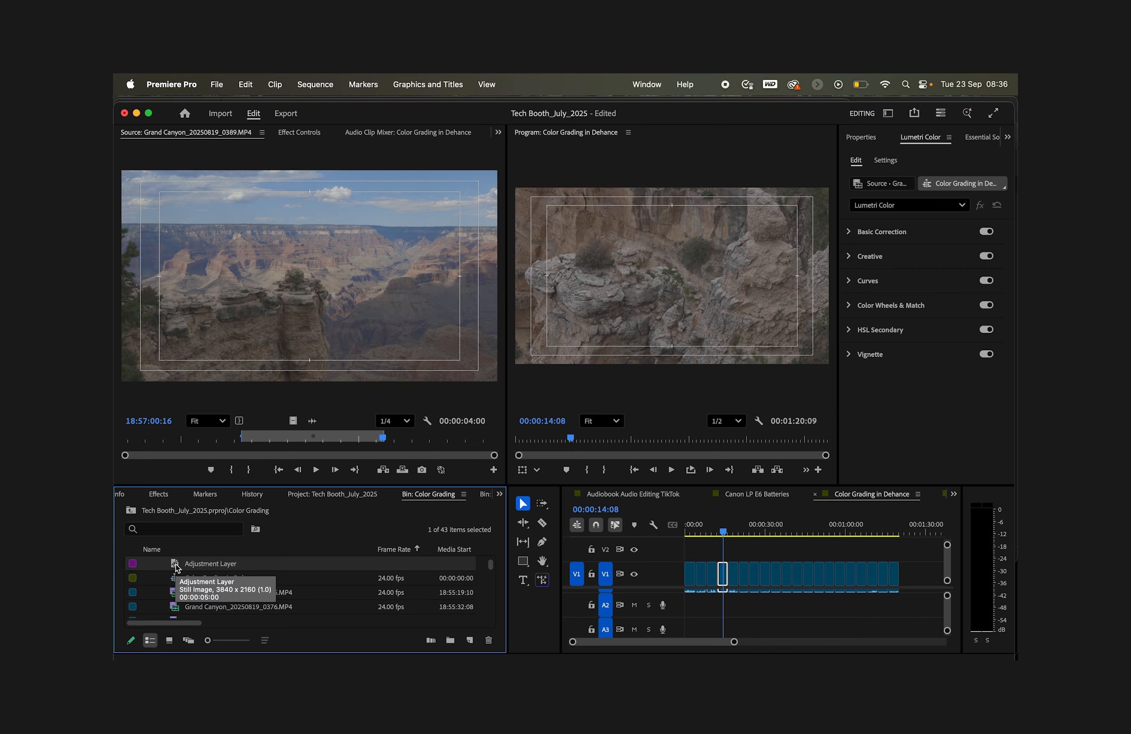
Step: Place the adjustment layer on track V2 above the clip, spanning its length
{"action": "left_click_drag", "start_coordinate": [176, 563], "coordinate": [898, 543]}
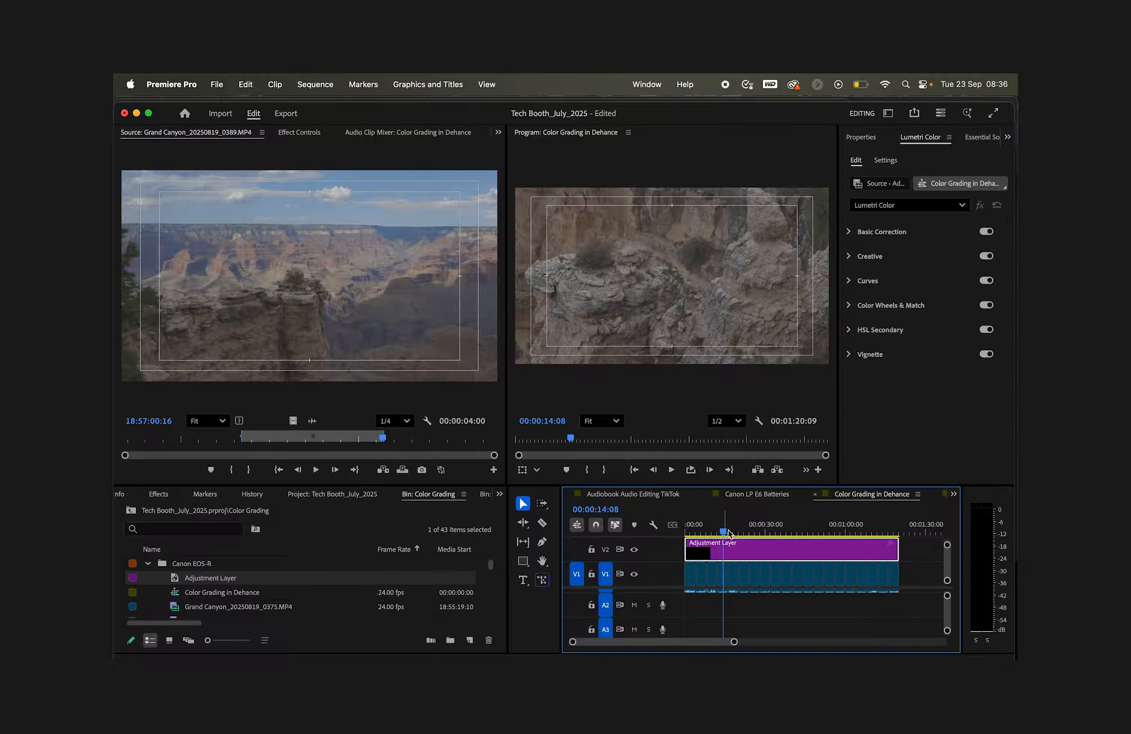
{"action": "left_click_drag", "start_coordinate": [723, 532], "coordinate": [713, 531]}
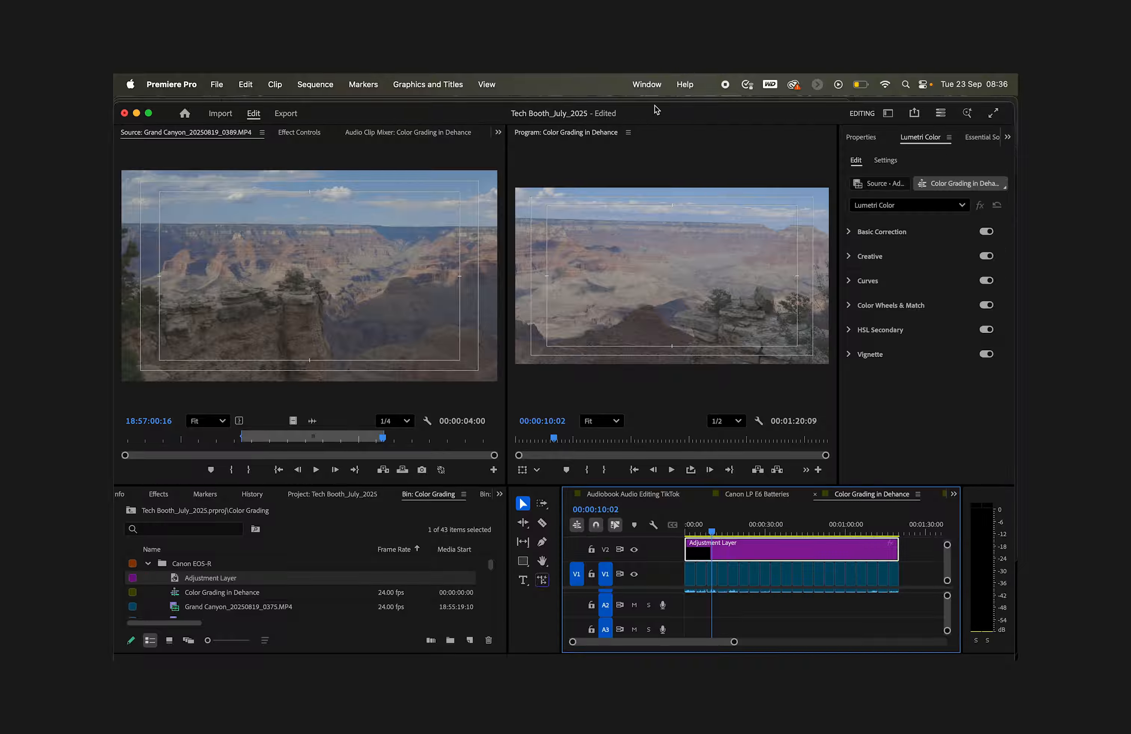
Step: Open Lumetri Color's Basic Correction for the adjustment layer and set the Input LUT to Canon C-Log to Rec.709 LUT
{"action": "left_click", "coordinate": [647, 85]}
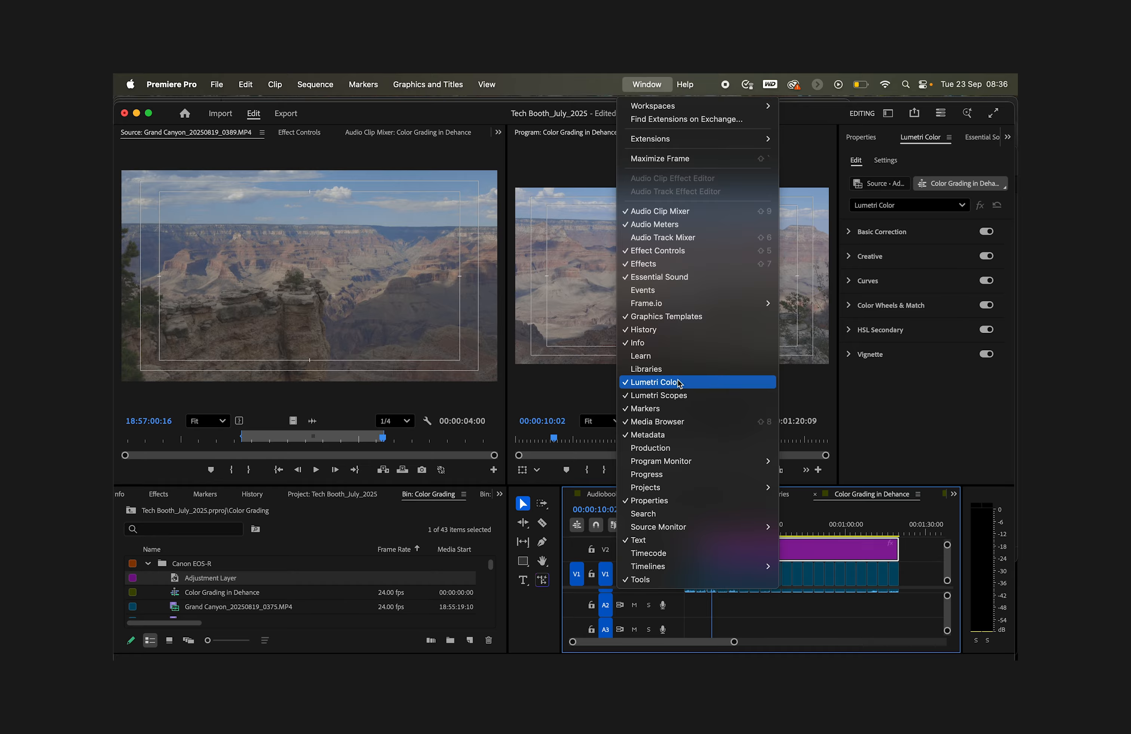
{"action": "left_click", "coordinate": [859, 403]}
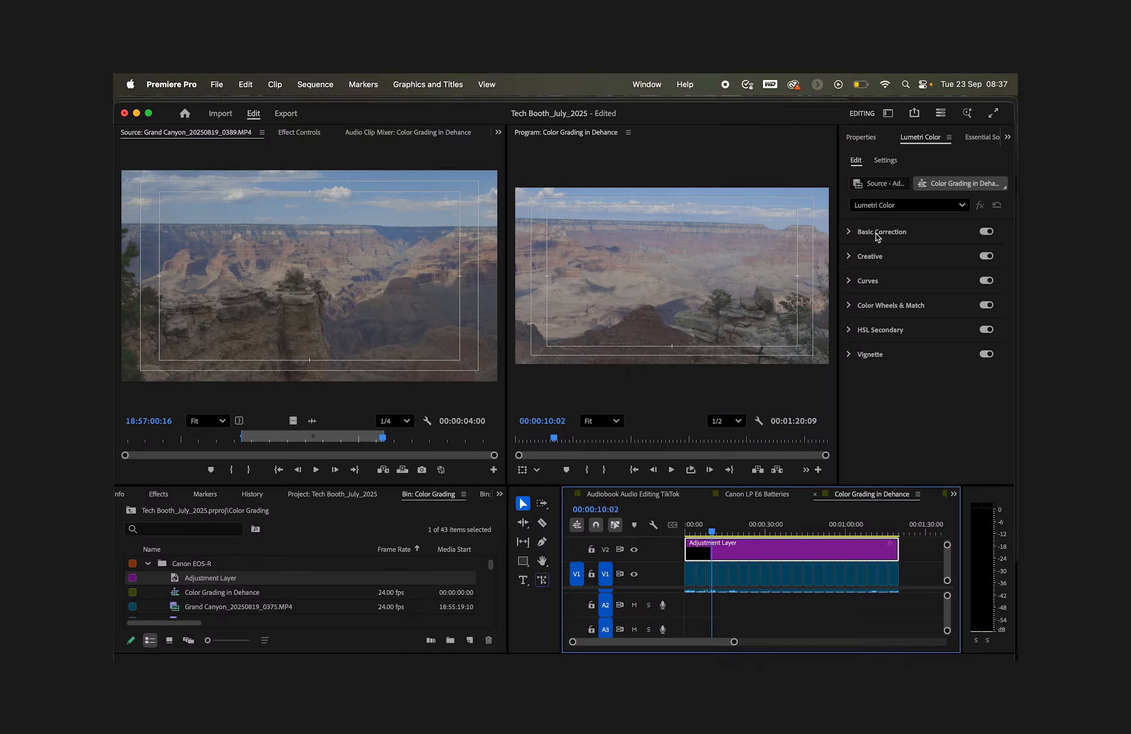
{"action": "left_click", "coordinate": [849, 232]}
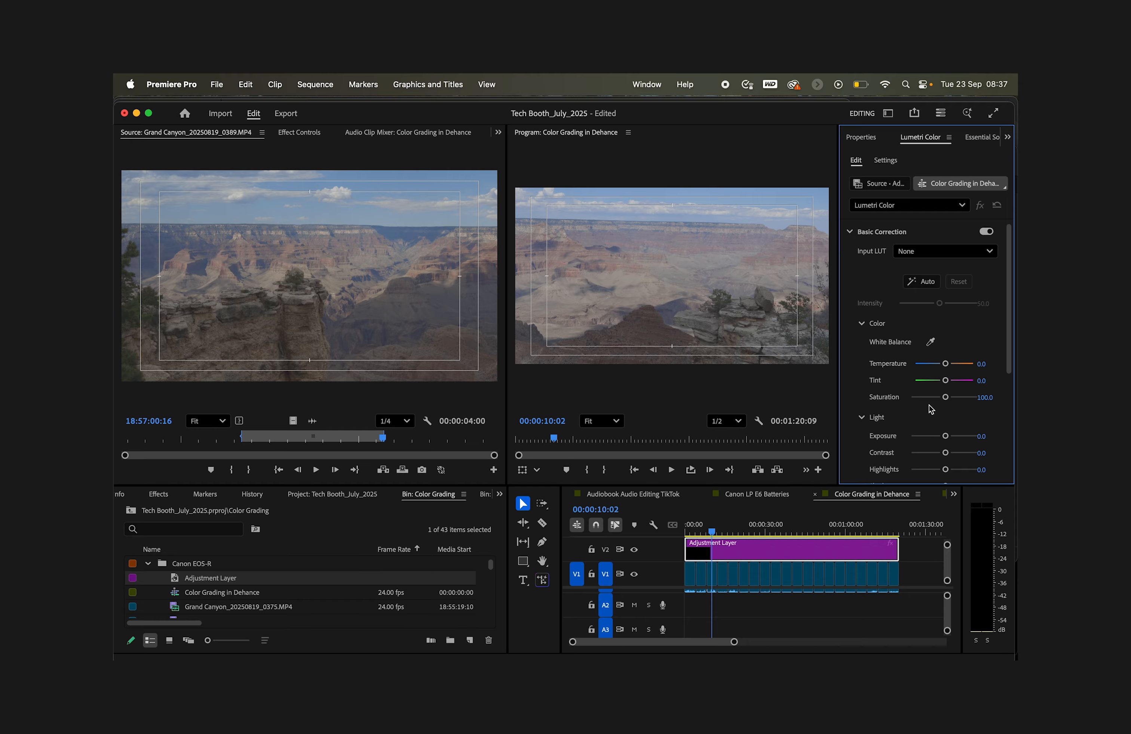
{"action": "left_click", "coordinate": [989, 253]}
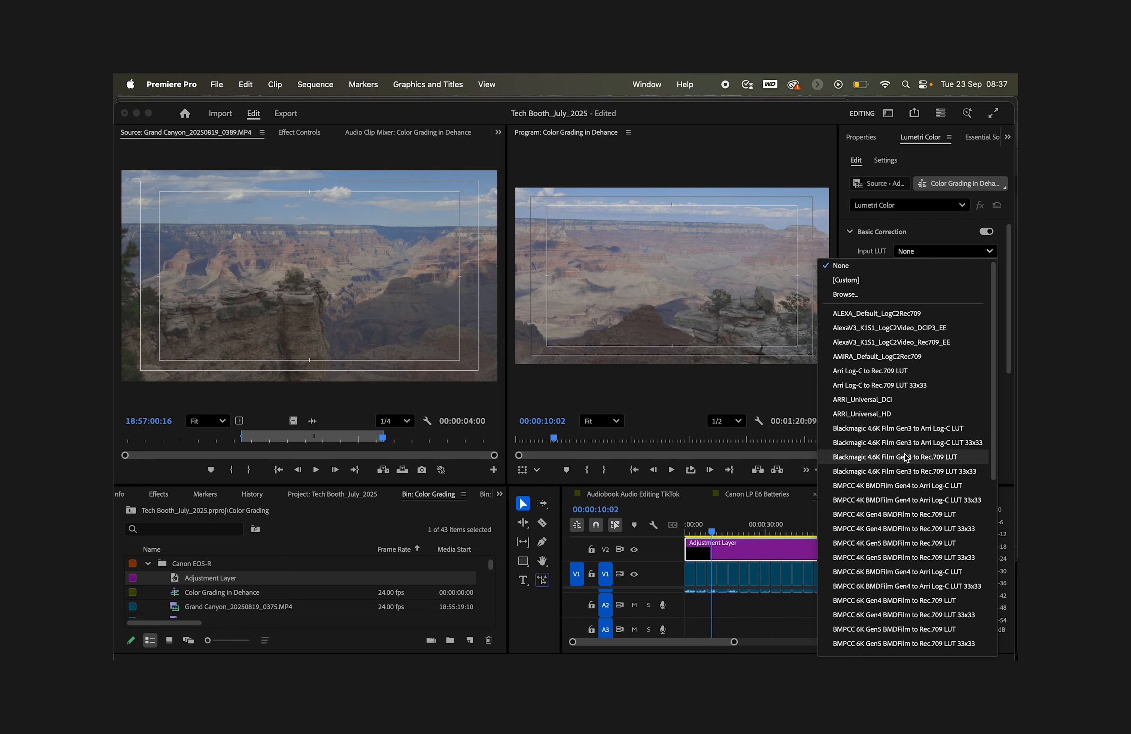
{"action": "scroll", "coordinate": [886, 527], "scroll_direction": "down", "scroll_amount": 5}
{"action": "scroll", "coordinate": [886, 529], "scroll_direction": "down", "scroll_amount": 3}
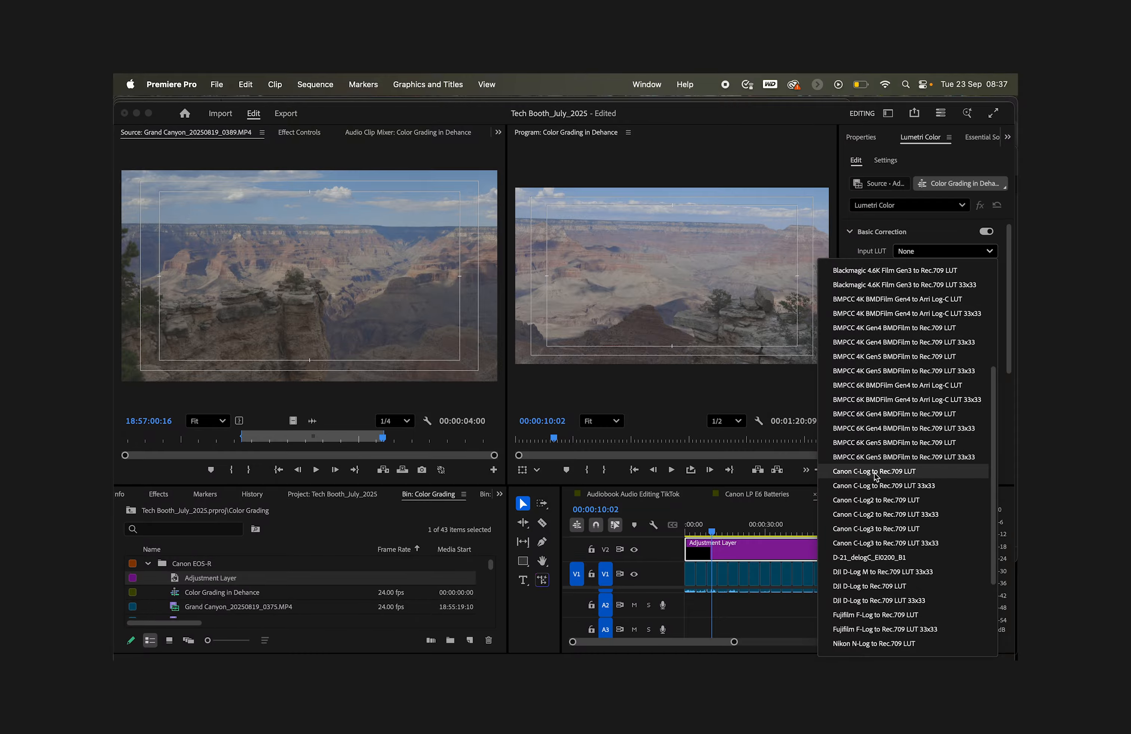
{"action": "left_click", "coordinate": [875, 472]}
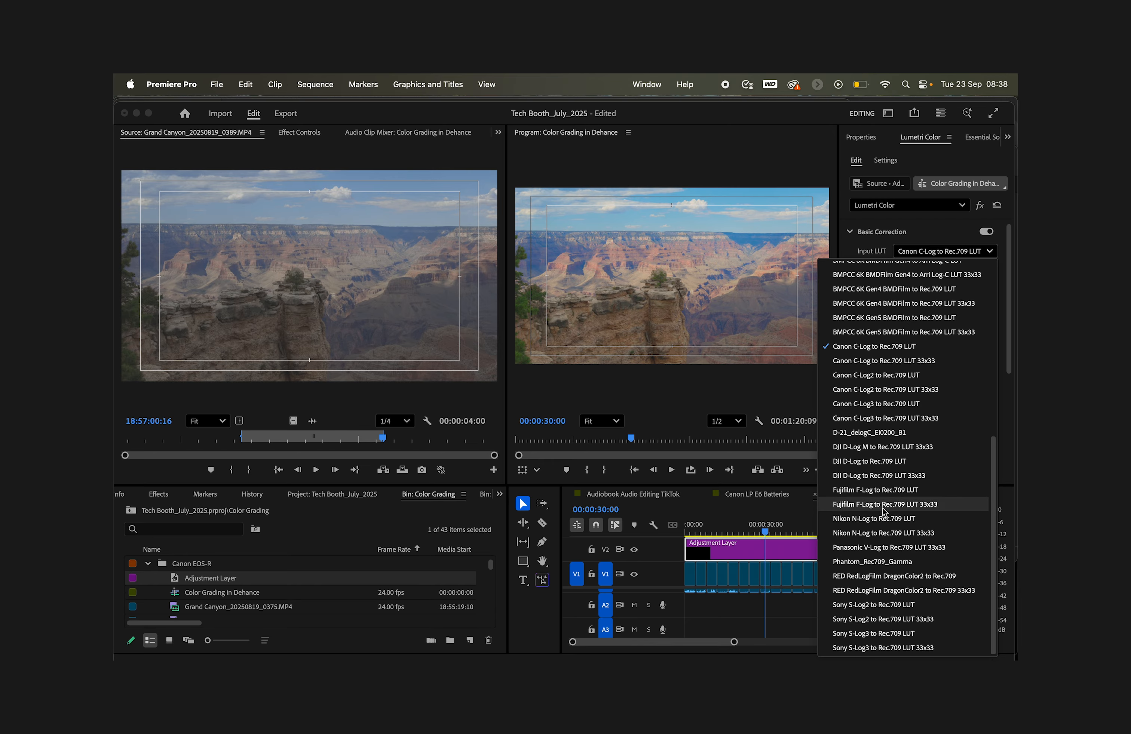
Step: Browse the Input LUT list and the folder of log conversion LUT files
{"action": "scroll", "coordinate": [883, 514], "scroll_direction": "up", "scroll_amount": 5}
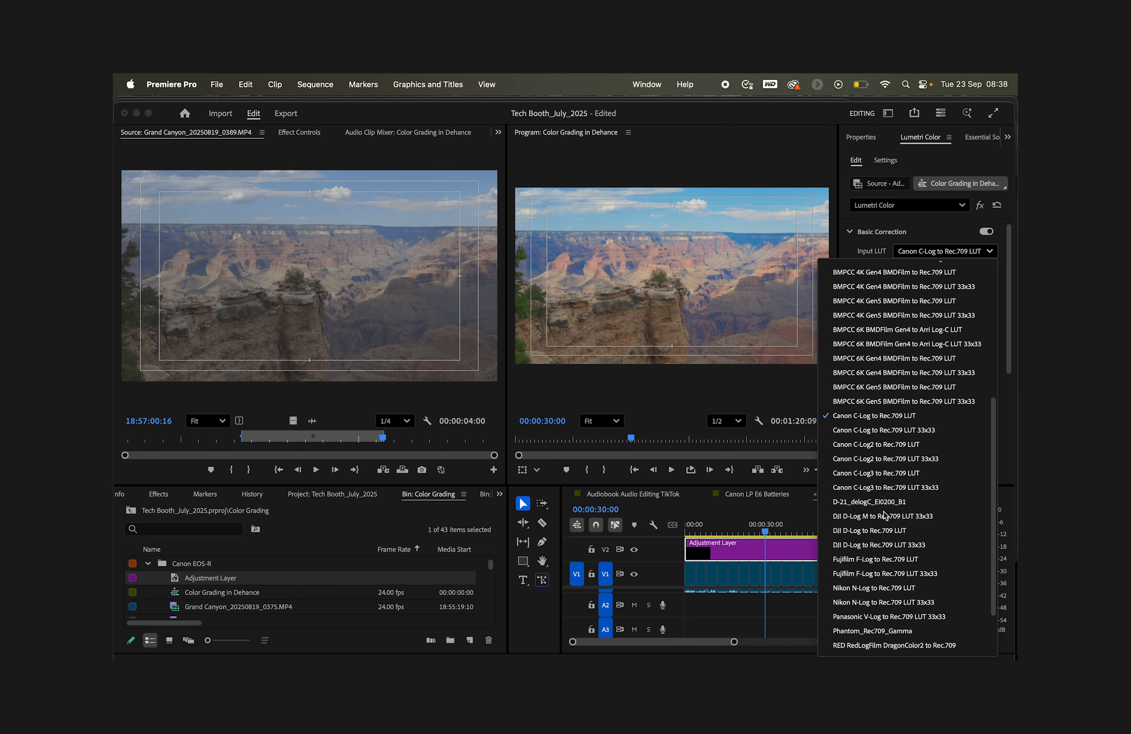
{"action": "scroll", "coordinate": [883, 514], "scroll_direction": "up", "scroll_amount": 10}
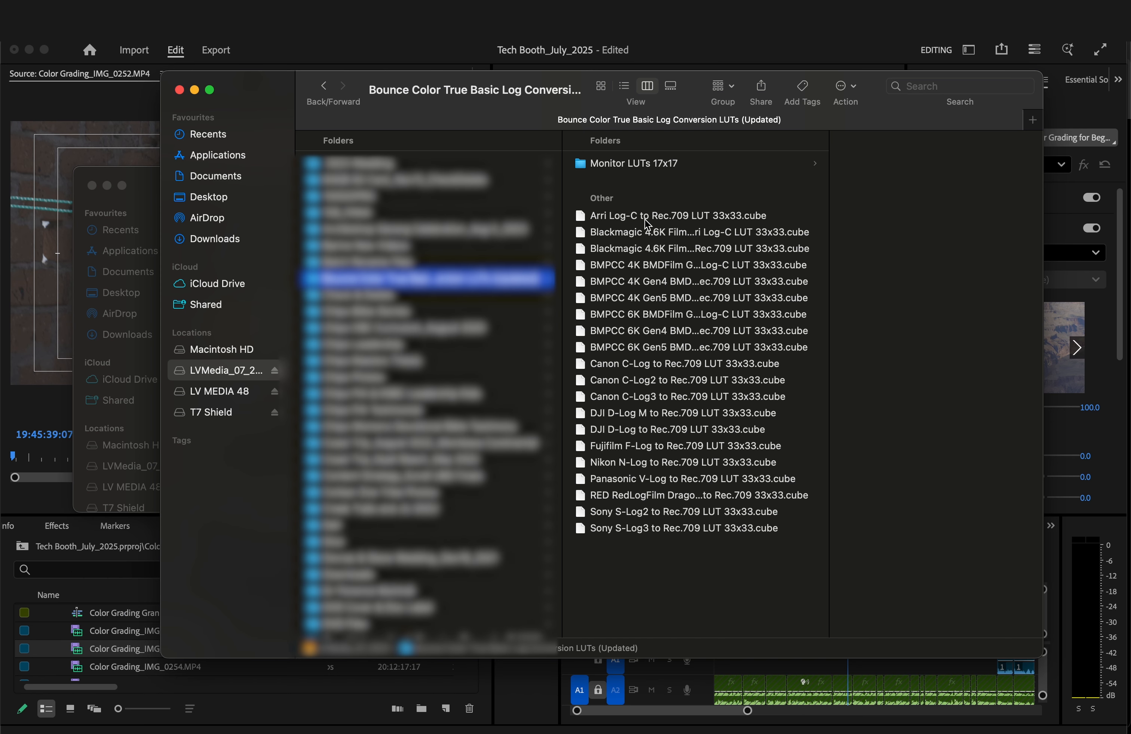
{"action": "left_click", "coordinate": [647, 220]}
{"action": "left_click", "coordinate": [648, 234]}
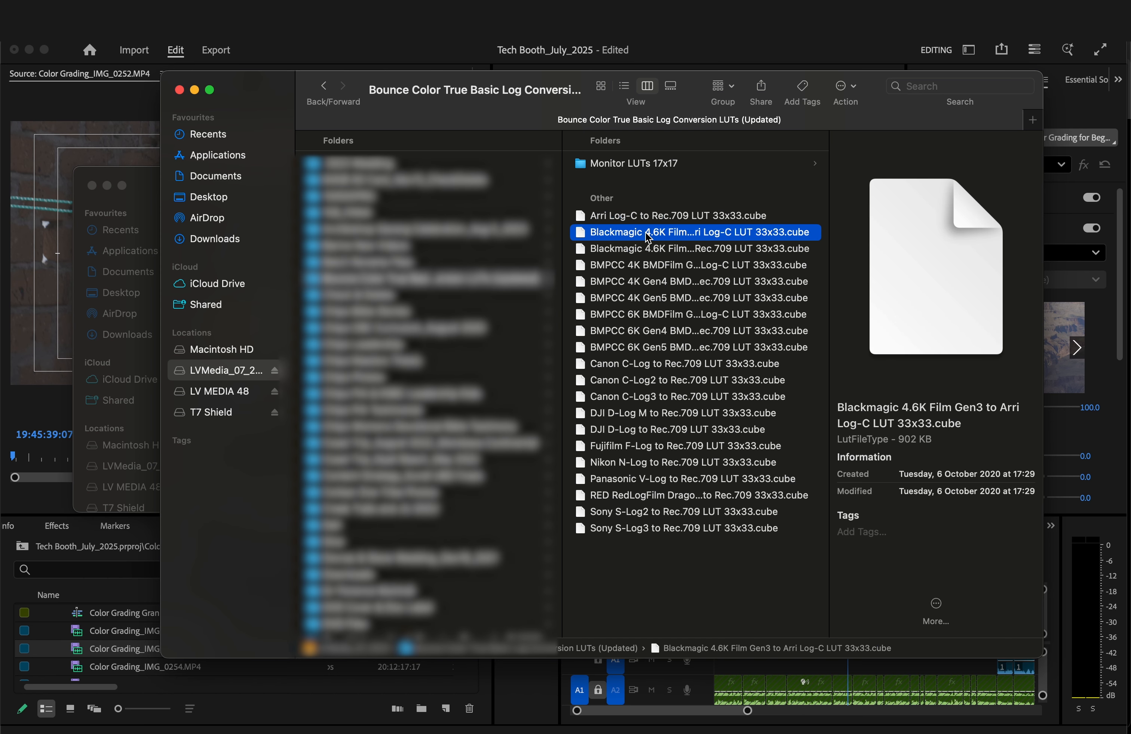
{"action": "left_click", "coordinate": [624, 164]}
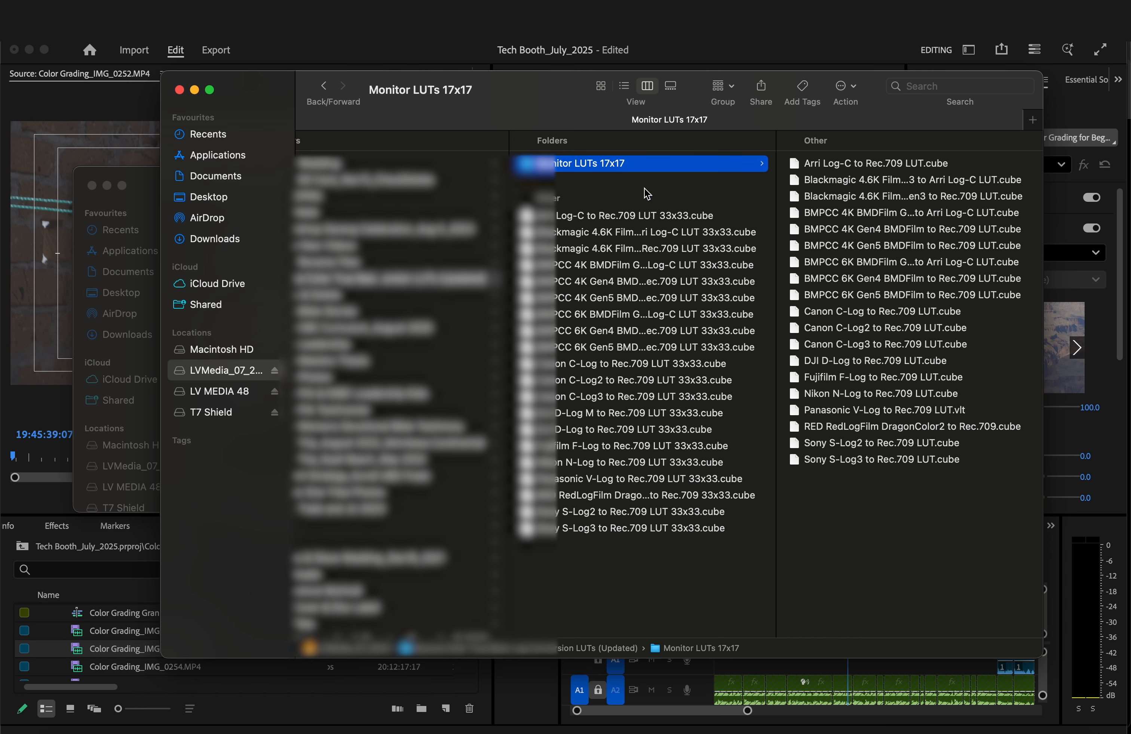
{"action": "scroll", "coordinate": [686, 457], "scroll_direction": "down", "scroll_amount": 1}
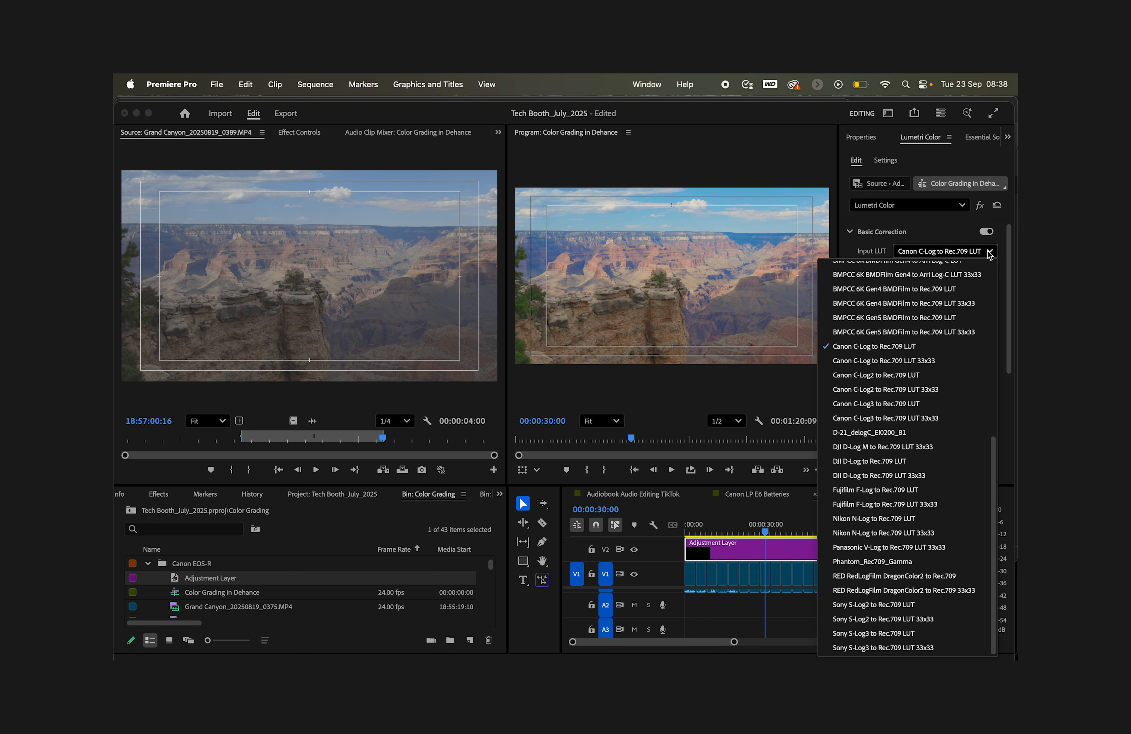
{"action": "left_click", "coordinate": [989, 253]}
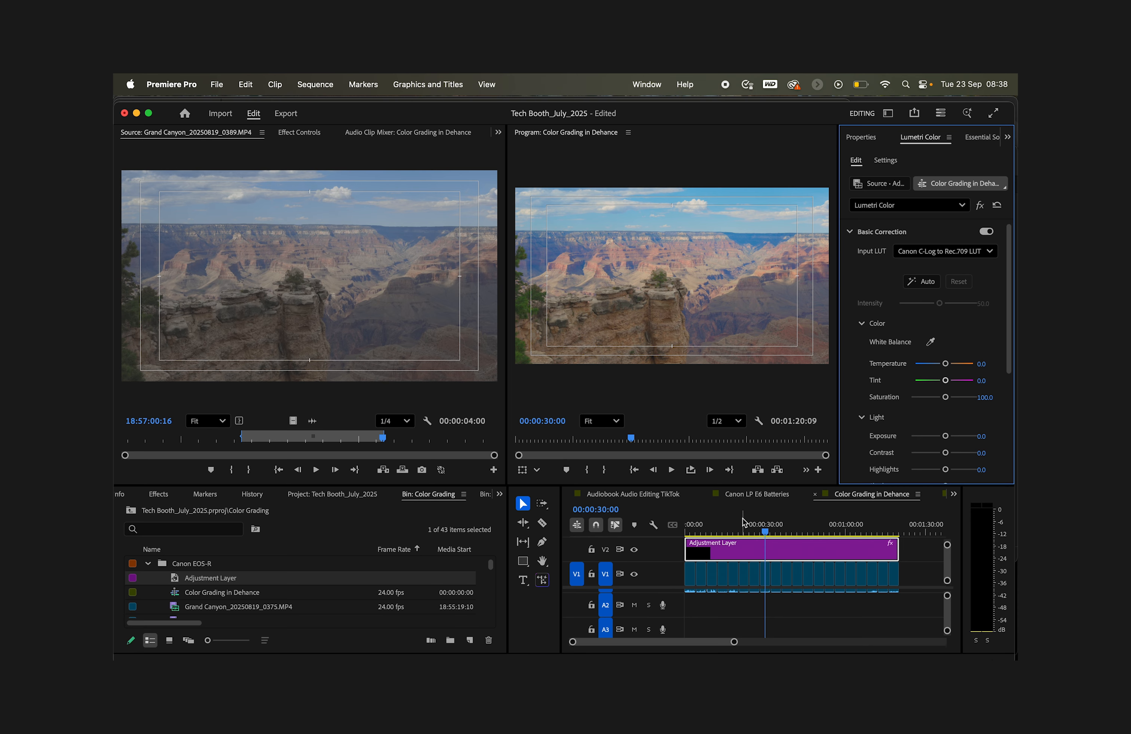
Step: Scrub the timeline to preview the LUT-graded footage
{"action": "left_click", "coordinate": [735, 523]}
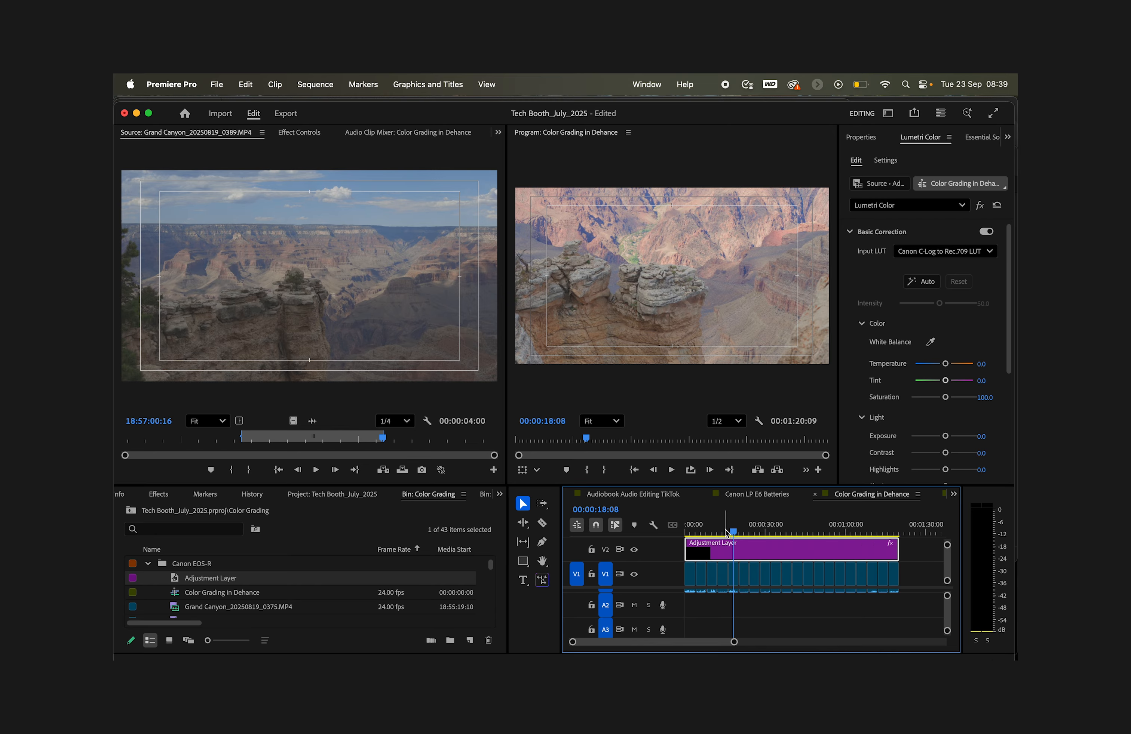
{"action": "mouse_move", "coordinate": [728, 527]}
{"action": "left_mouse_down"}
{"action": "mouse_move", "coordinate": [697, 527]}
{"action": "mouse_move", "coordinate": [782, 531]}
{"action": "mouse_move", "coordinate": [736, 534]}
{"action": "mouse_move", "coordinate": [750, 533]}
{"action": "left_mouse_up"}
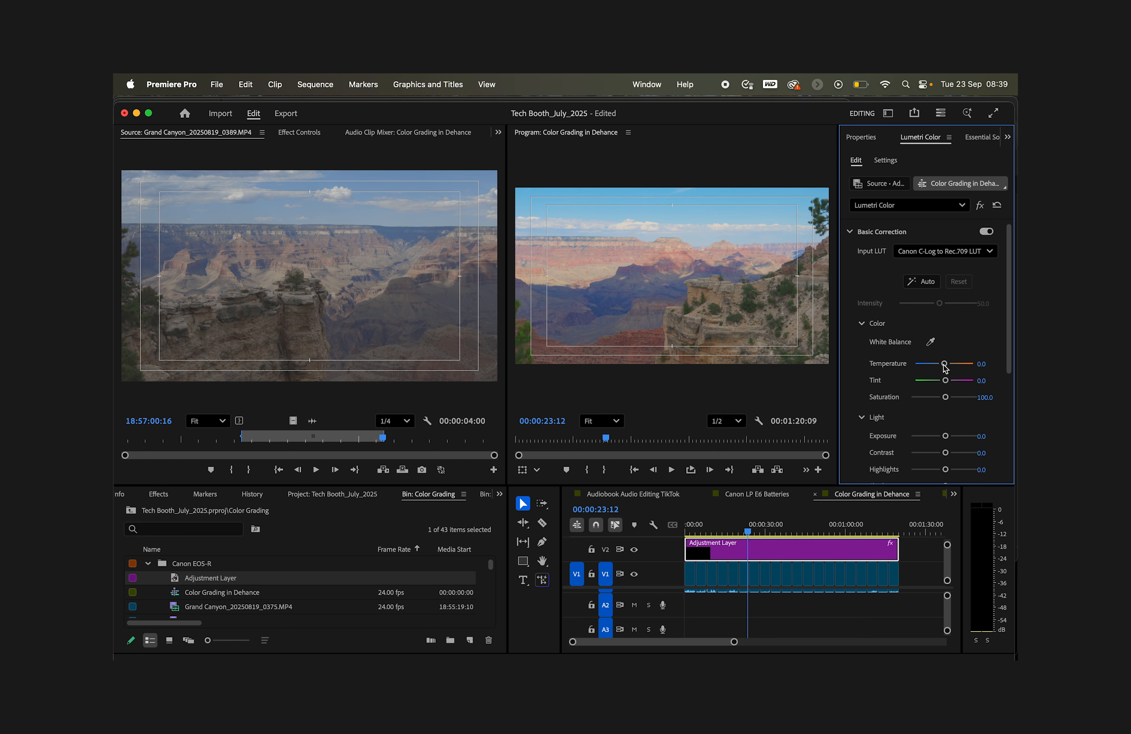
{"action": "left_click_drag", "start_coordinate": [744, 527], "coordinate": [729, 528]}
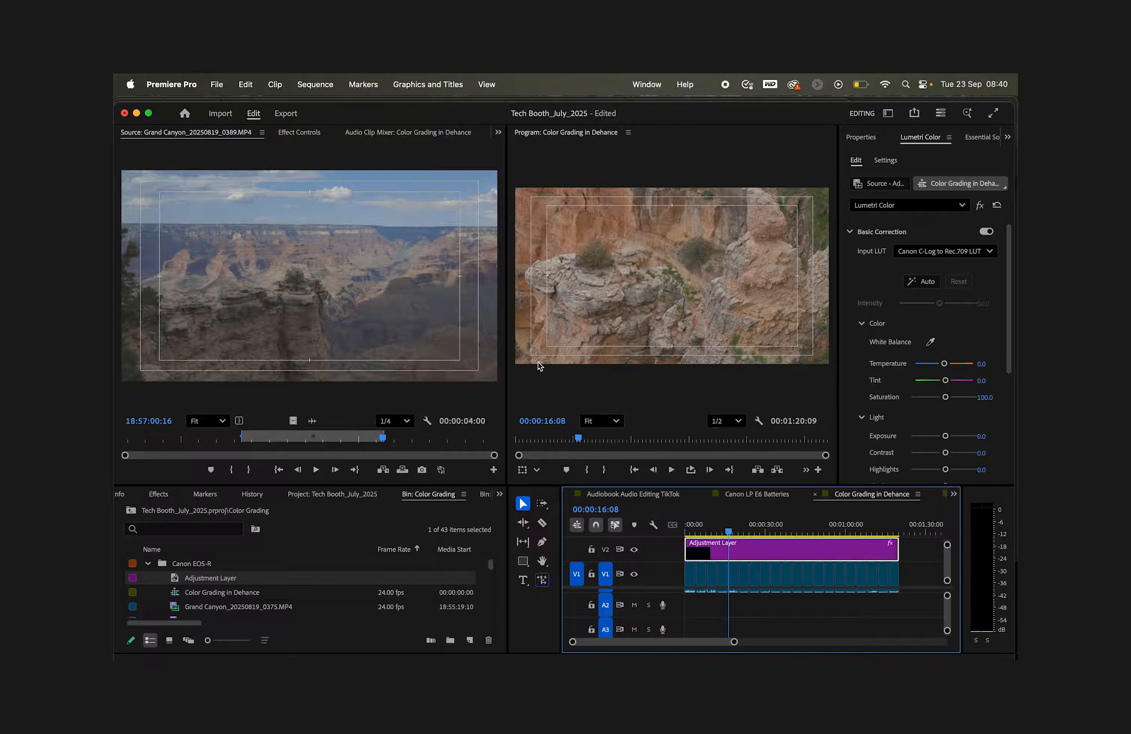
Step: Open the Lumetri Scopes panel and switch it to show only the Waveform (YC) scope
{"action": "left_click", "coordinate": [498, 134]}
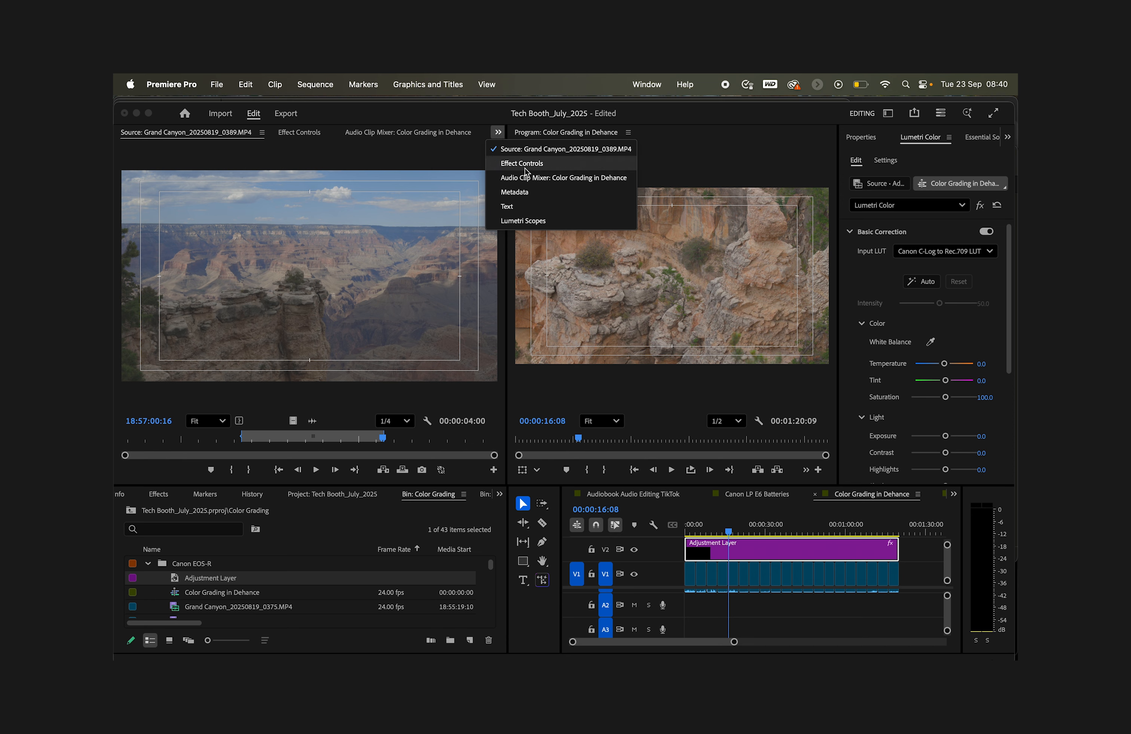
{"action": "left_click", "coordinate": [526, 222]}
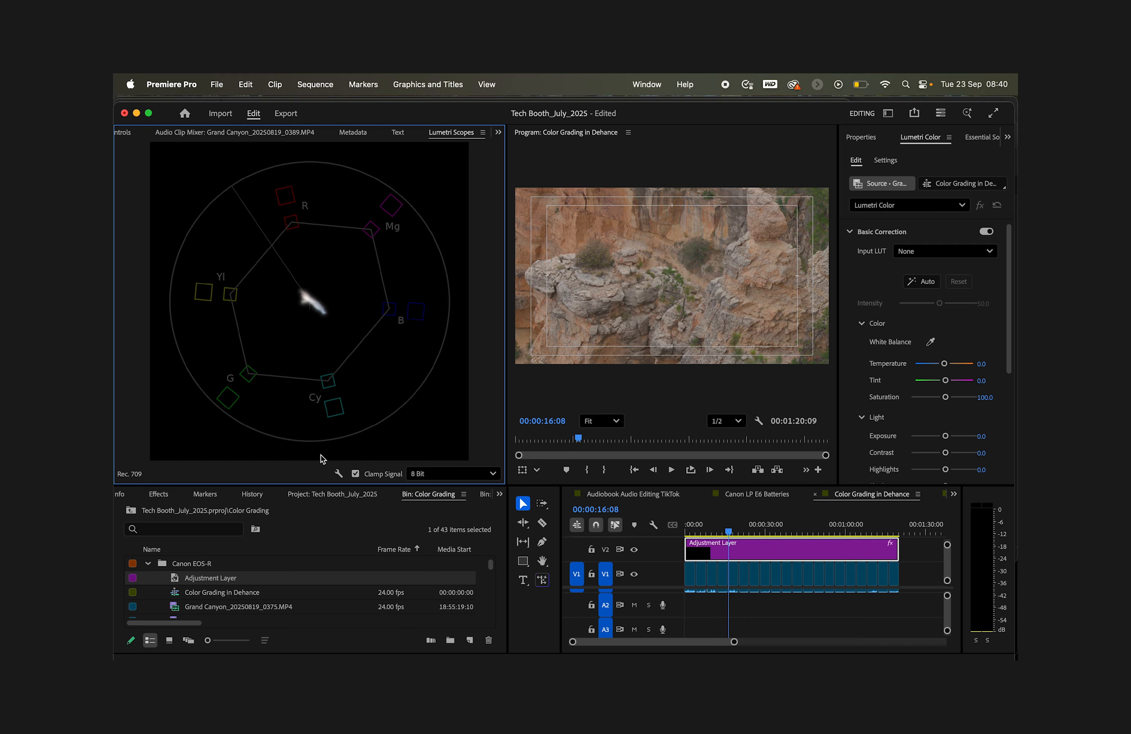
{"action": "left_click", "coordinate": [338, 475]}
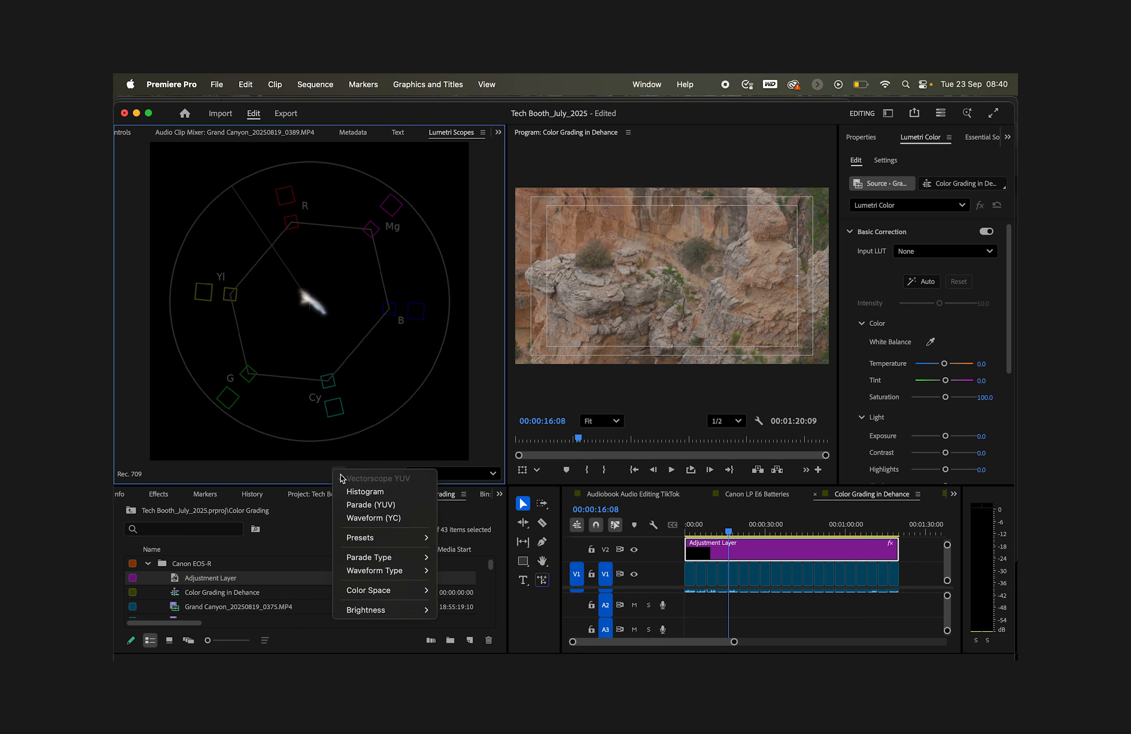
{"action": "mouse_move", "coordinate": [384, 542]}
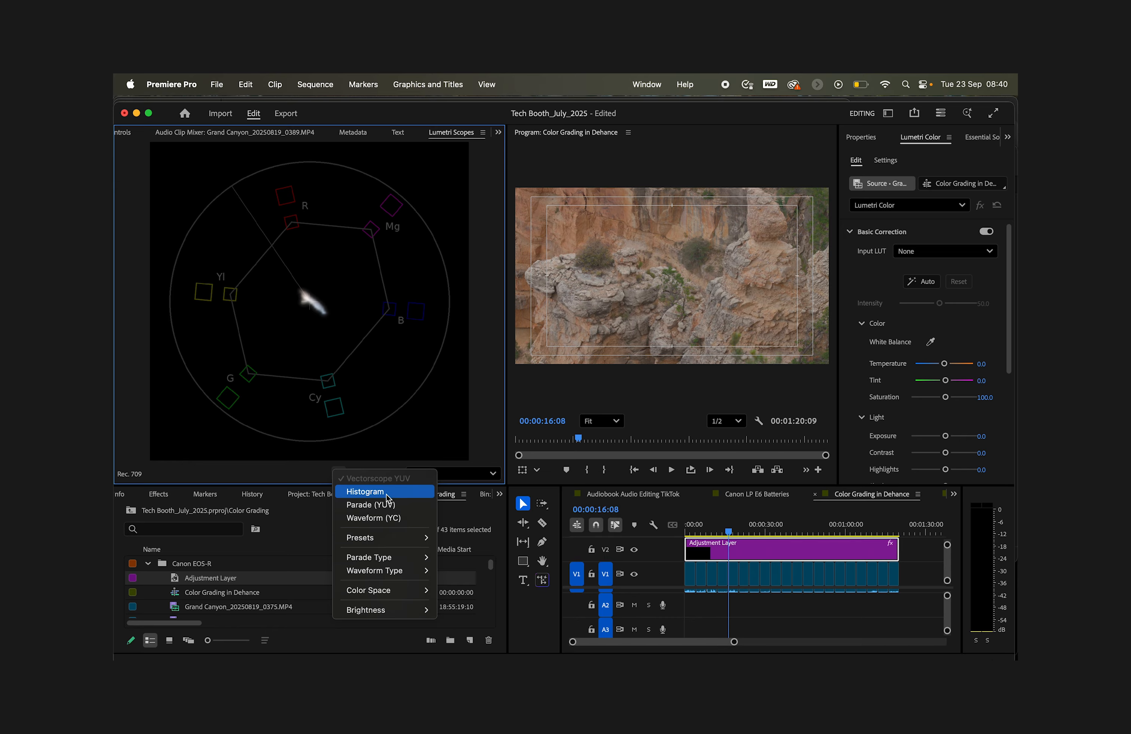
{"action": "left_click", "coordinate": [384, 519]}
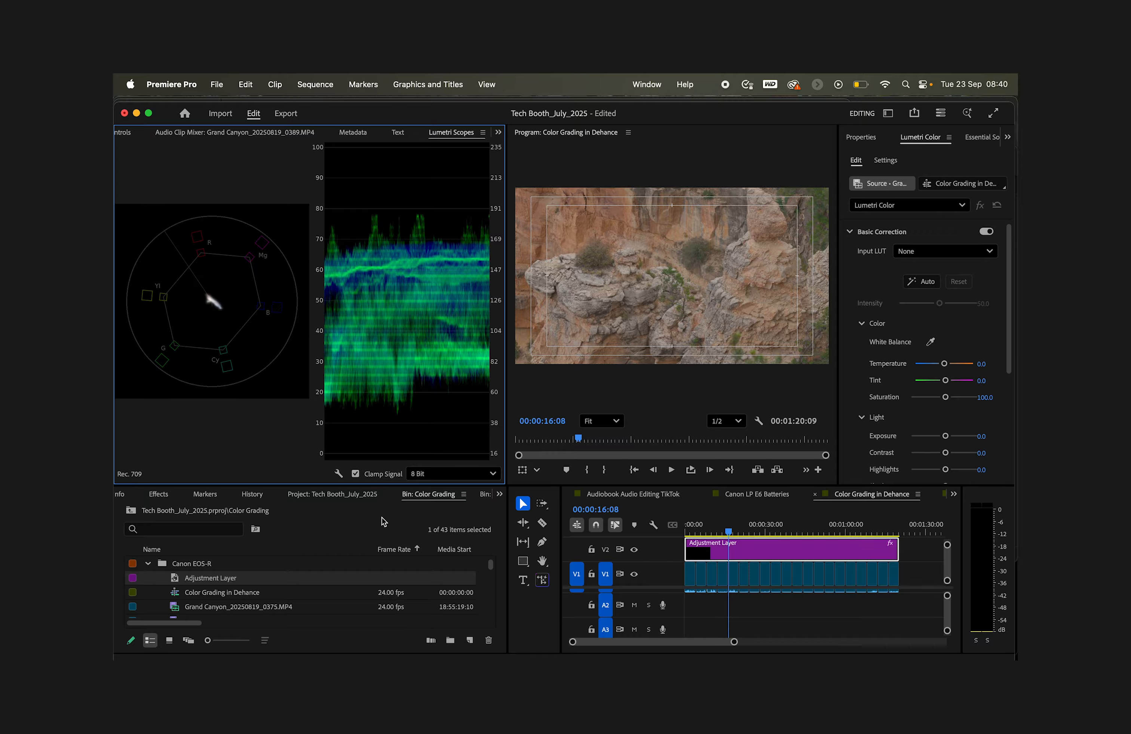
{"action": "left_click", "coordinate": [337, 474]}
{"action": "left_click", "coordinate": [354, 478]}
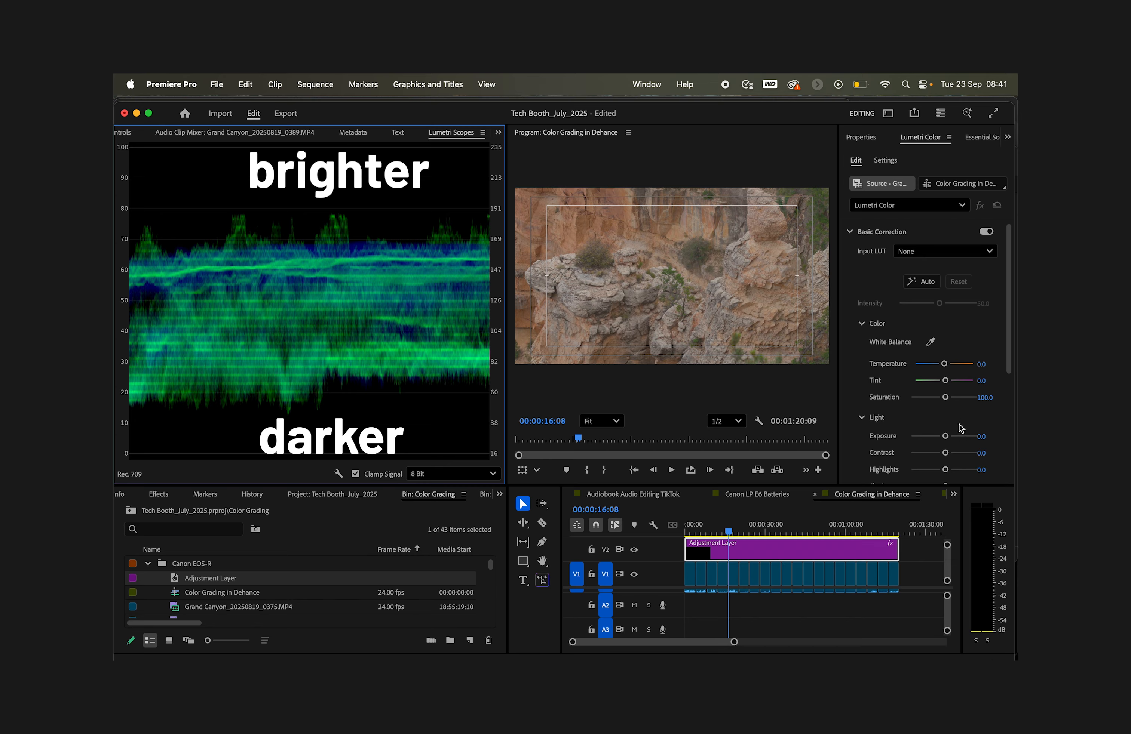
Step: Sweep the Exposure slider to -5.0, then 5.0, and back to about 0.1 while watching the waveform
{"action": "left_click_drag", "start_coordinate": [946, 437], "coordinate": [915, 436]}
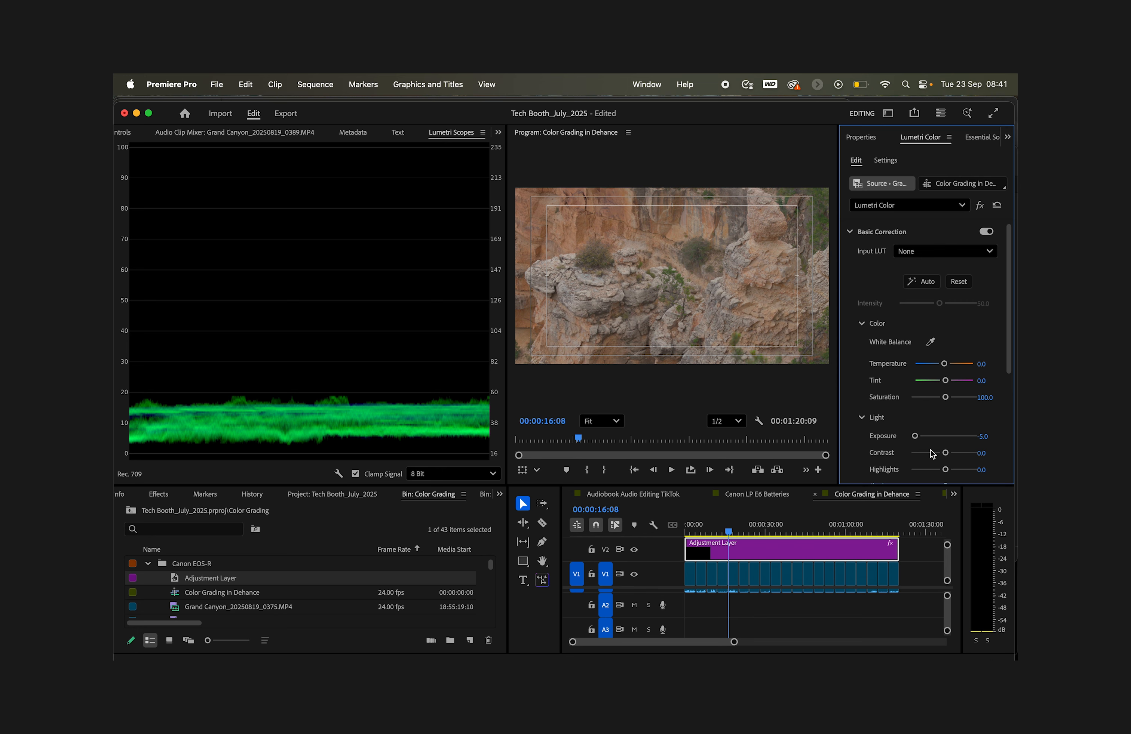
{"action": "left_click_drag", "start_coordinate": [916, 438], "coordinate": [978, 438]}
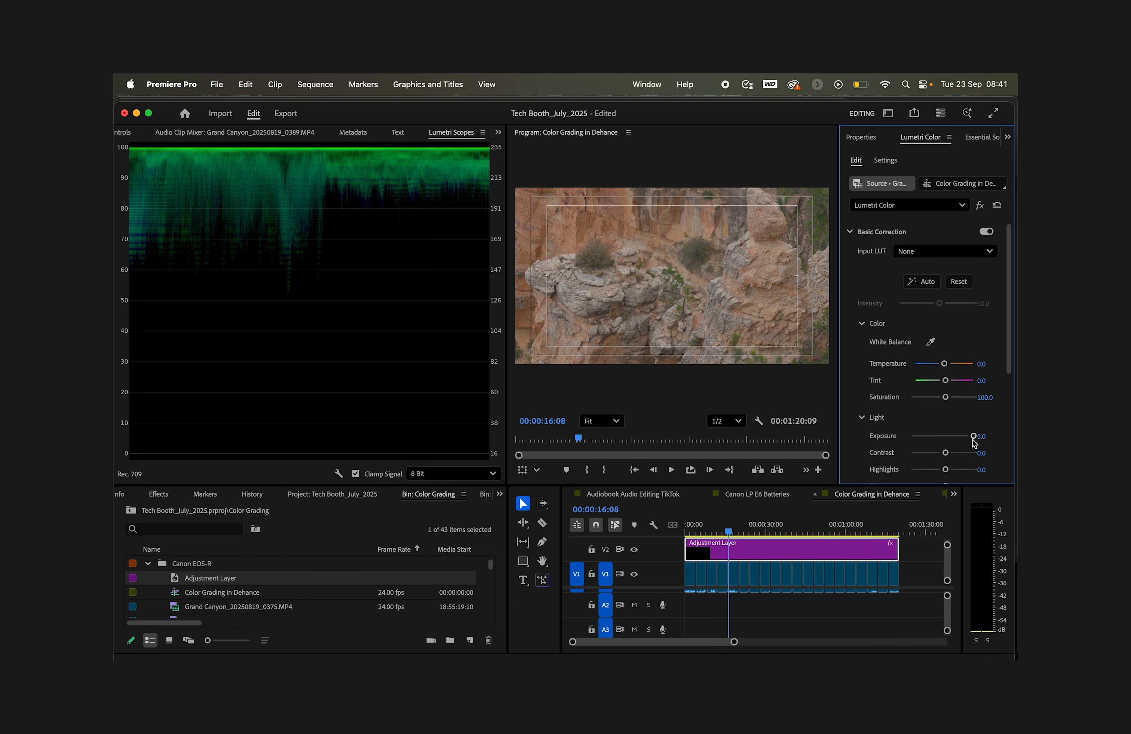
{"action": "left_click_drag", "start_coordinate": [972, 437], "coordinate": [945, 438]}
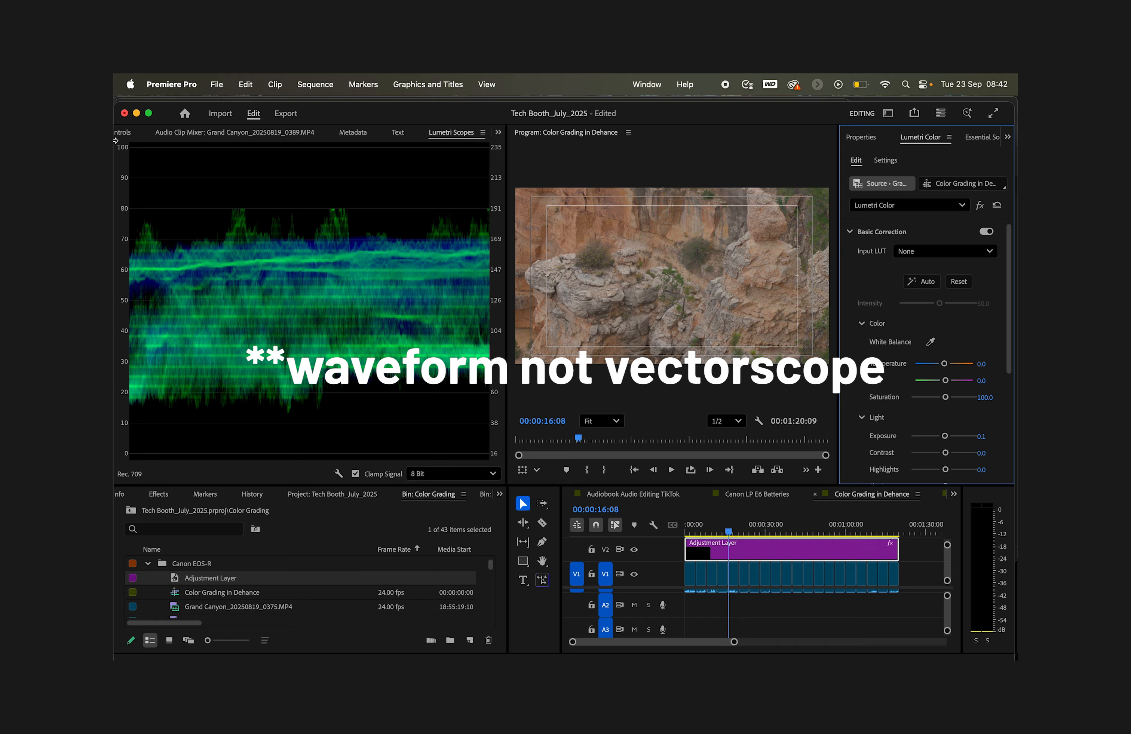
{"action": "left_click", "coordinate": [467, 456]}
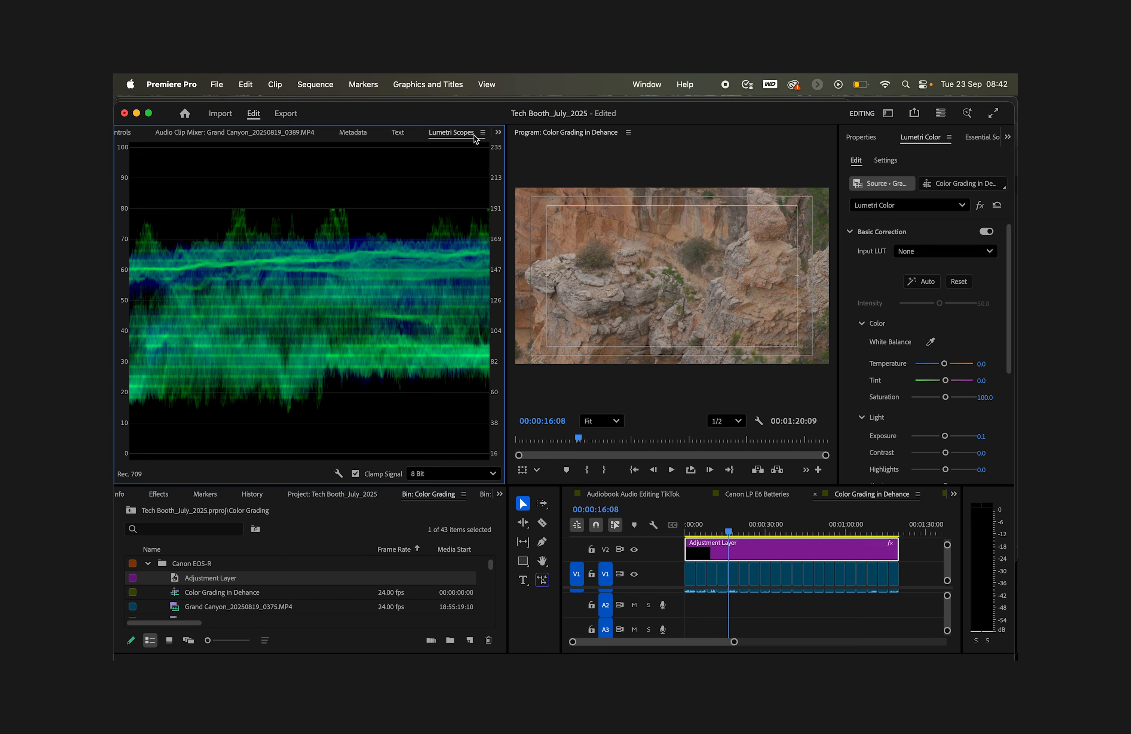
{"action": "left_click", "coordinate": [338, 475]}
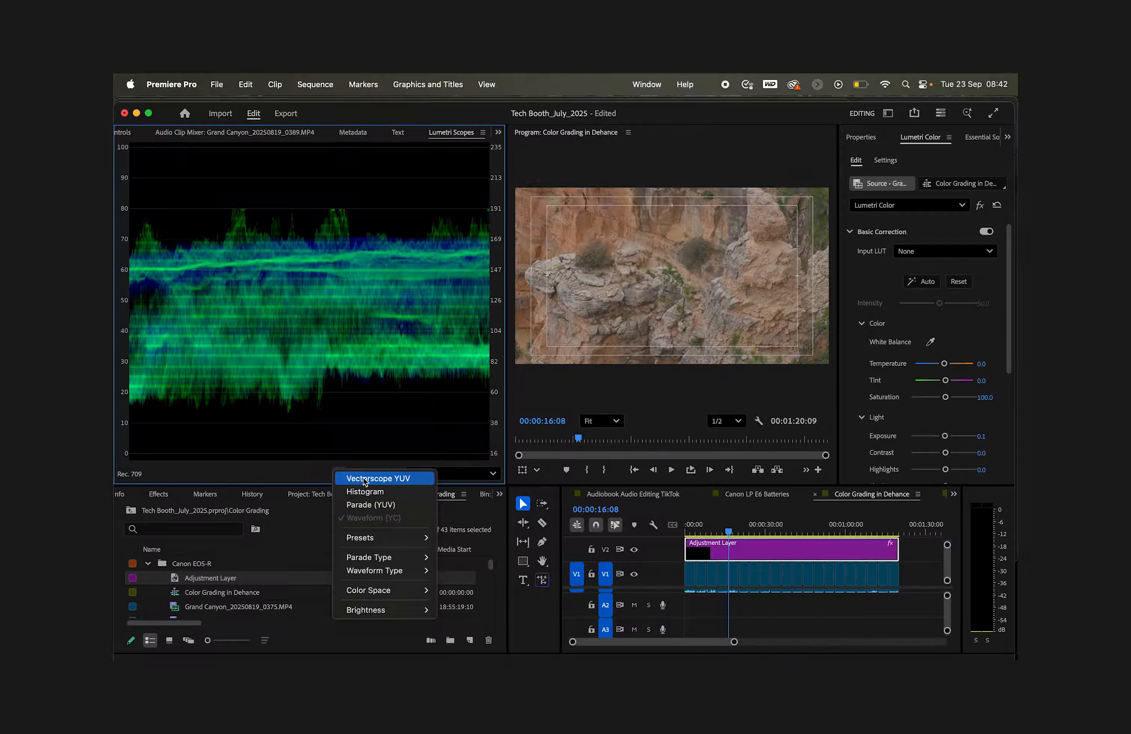
{"action": "left_click", "coordinate": [282, 475]}
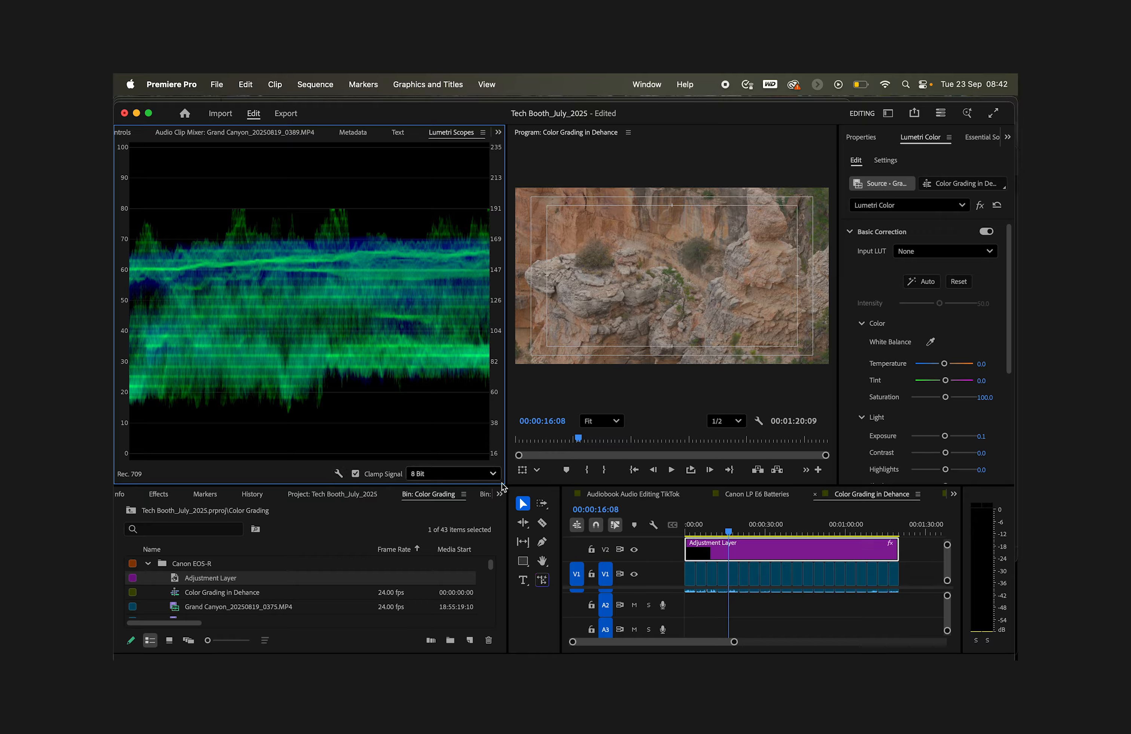
Step: Reposition the playhead to view the sequence's graded frame on the waveform
{"action": "left_click", "coordinate": [728, 531]}
{"action": "left_click_drag", "start_coordinate": [728, 531], "coordinate": [727, 533]}
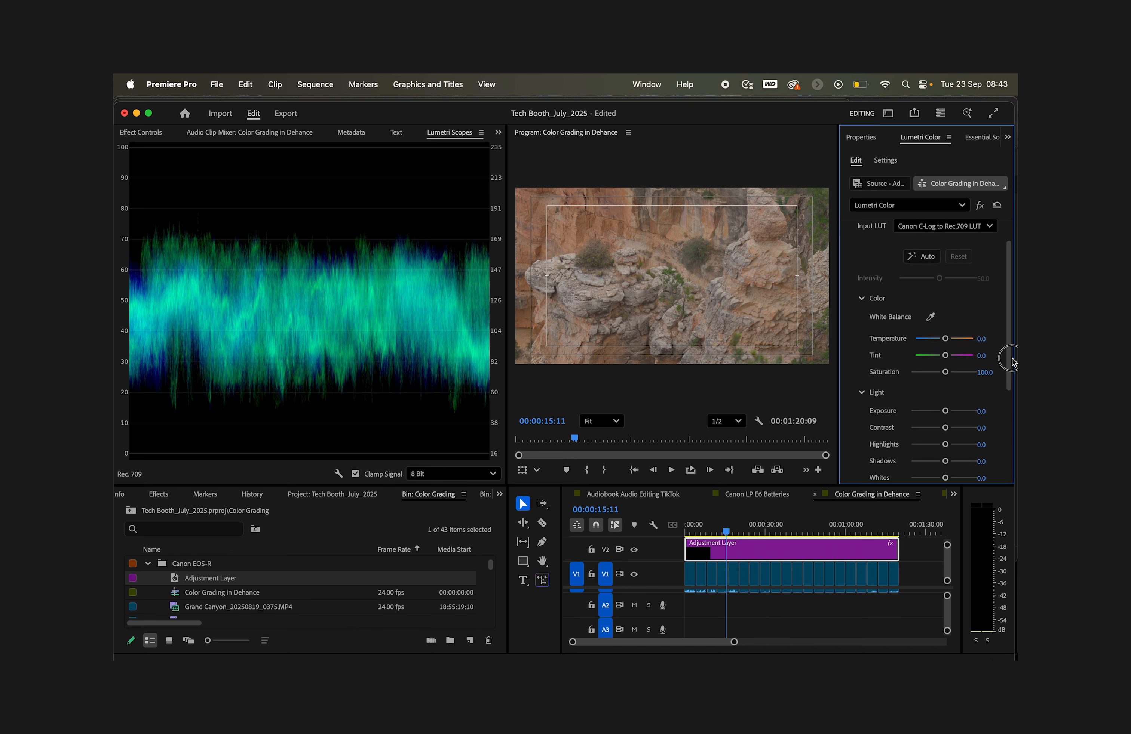
Step: Expand the Creative section of the Lumetri Color effect
{"action": "scroll", "coordinate": [1006, 386], "scroll_direction": "down", "scroll_amount": 1}
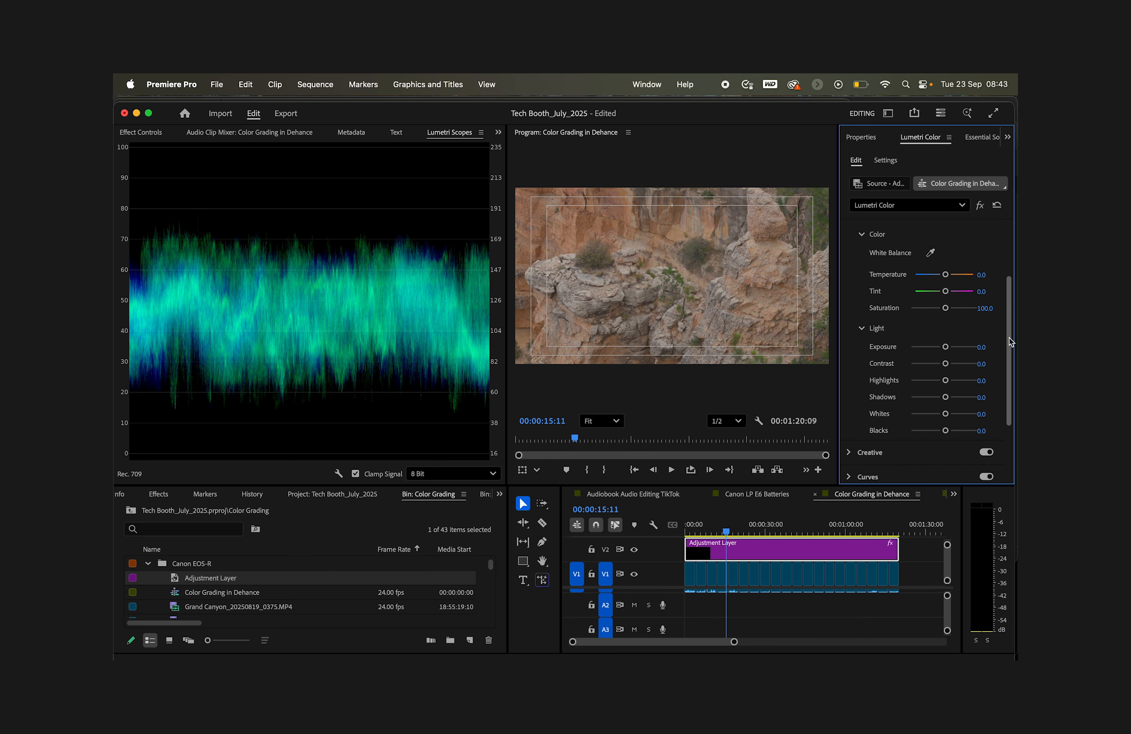
{"action": "left_click_drag", "start_coordinate": [1009, 337], "coordinate": [1006, 407]}
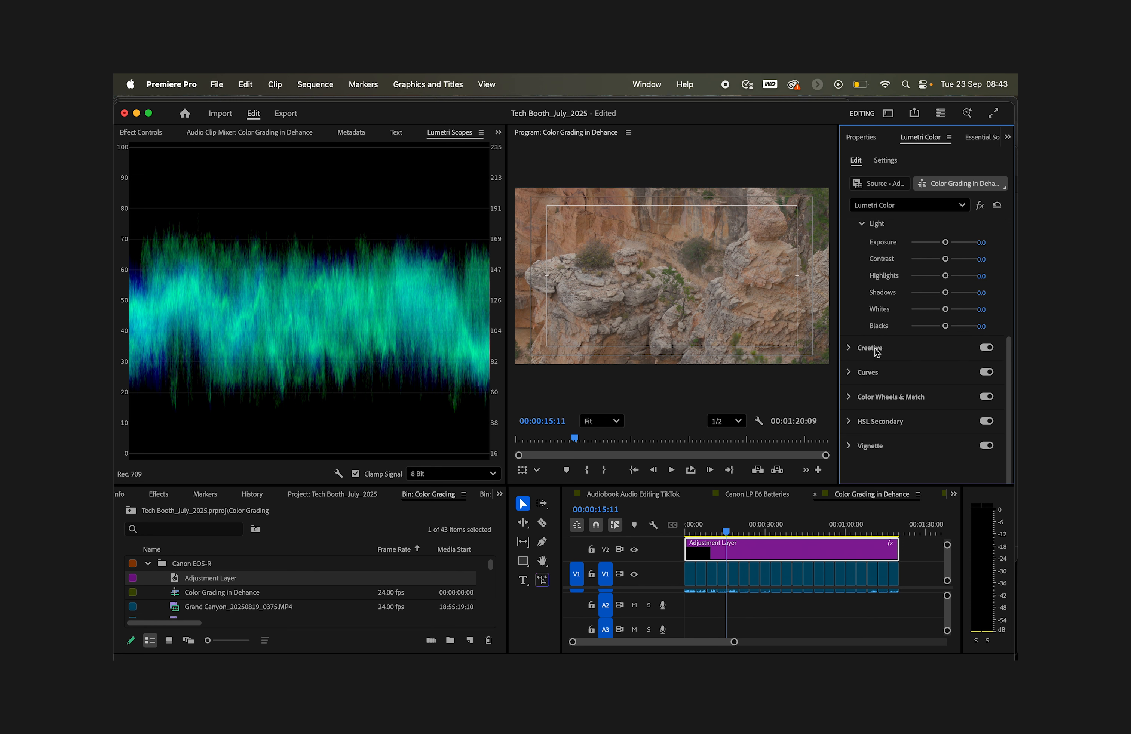
{"action": "left_click", "coordinate": [850, 349]}
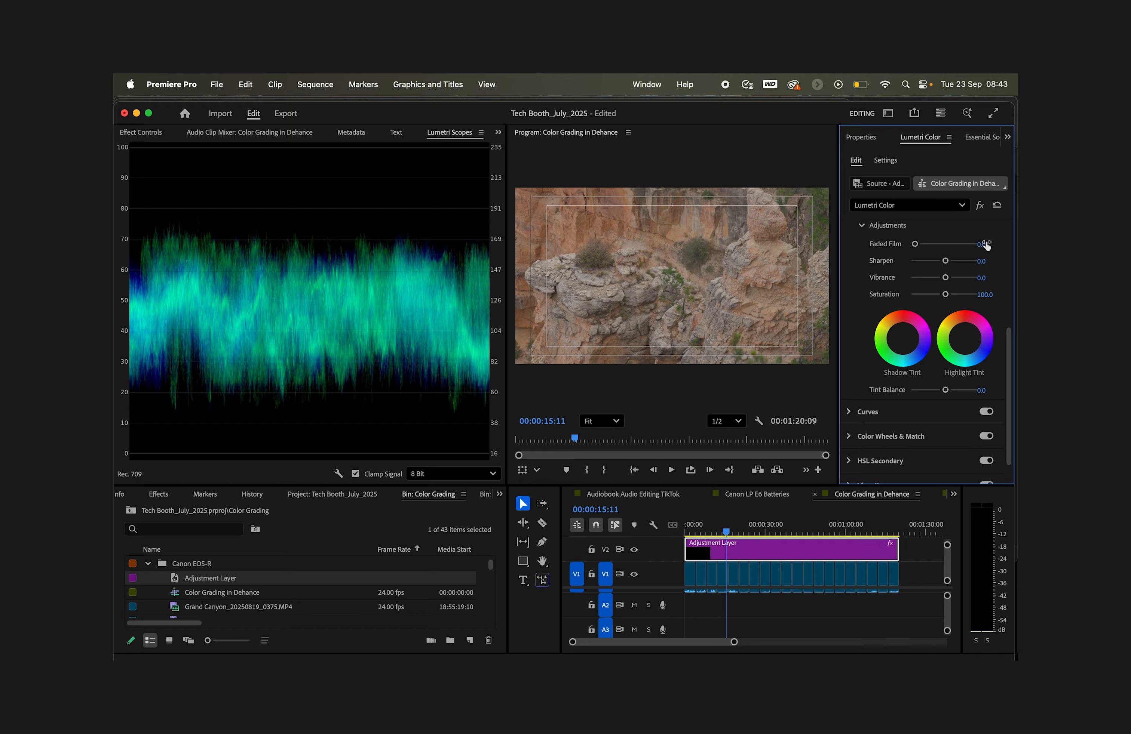
{"action": "scroll", "coordinate": [986, 244], "scroll_direction": "up", "scroll_amount": 6}
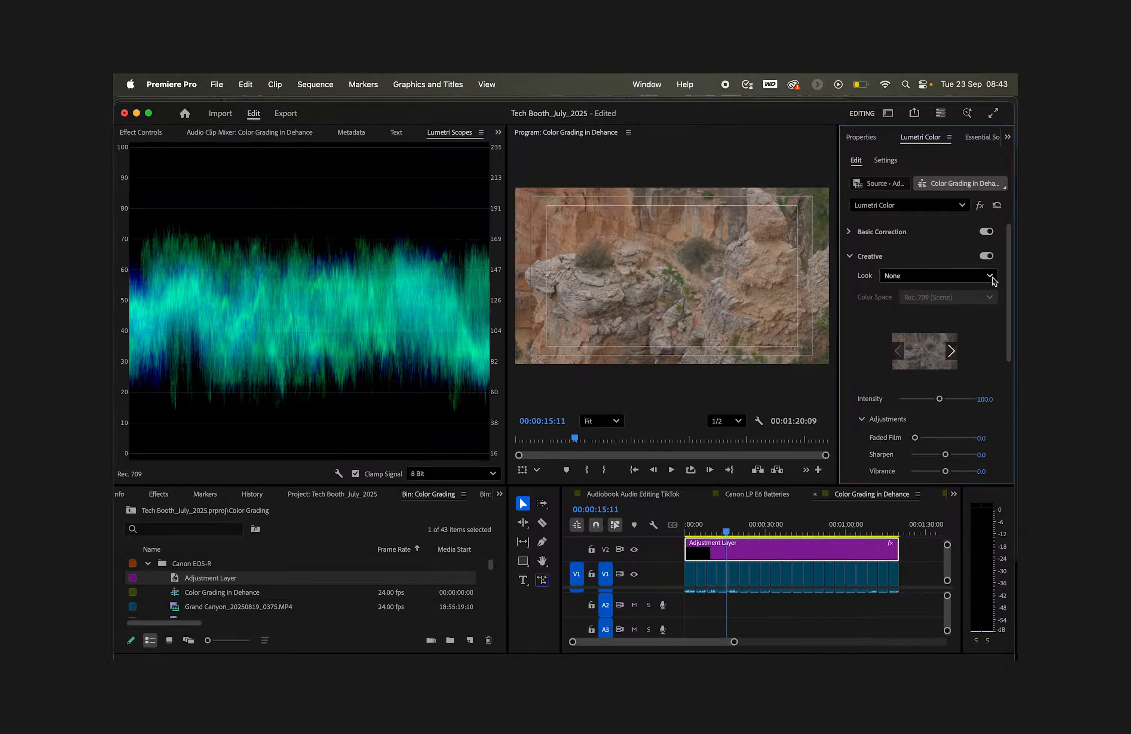
Step: Try the Creative looks CH Deep Shadows, CH Gold and CH YouTube Punch on the adjustment layer
{"action": "left_click", "coordinate": [992, 278]}
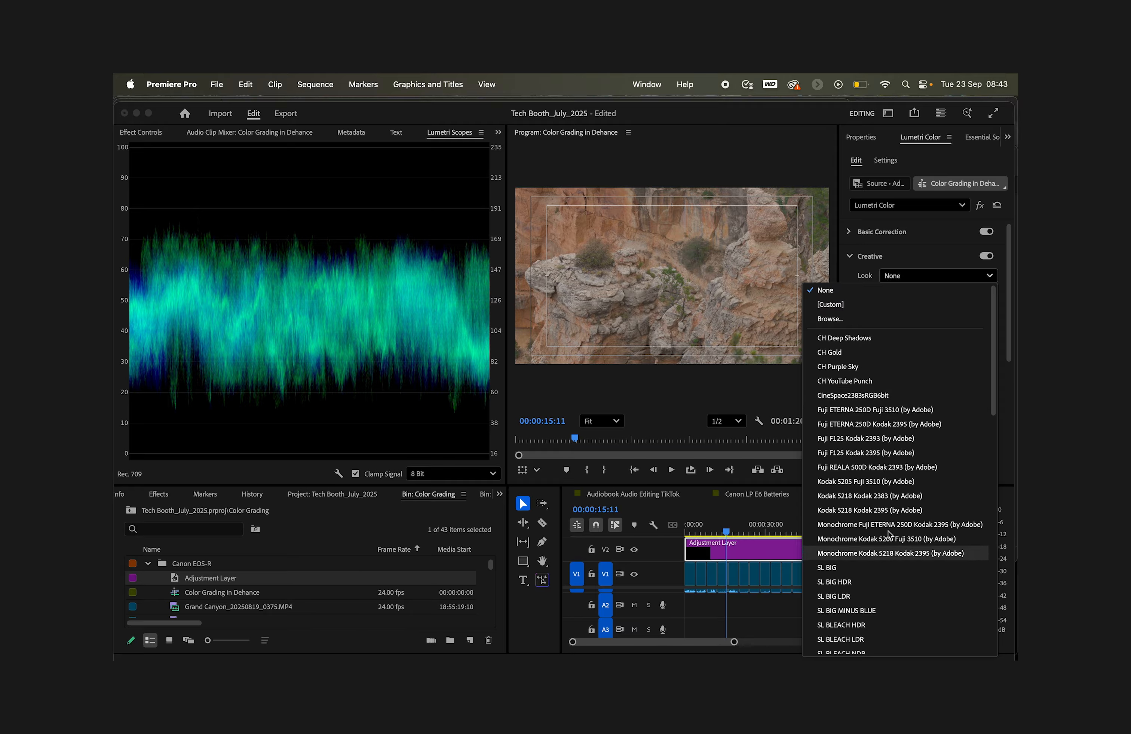
{"action": "scroll", "coordinate": [895, 473], "scroll_direction": "down", "scroll_amount": 10}
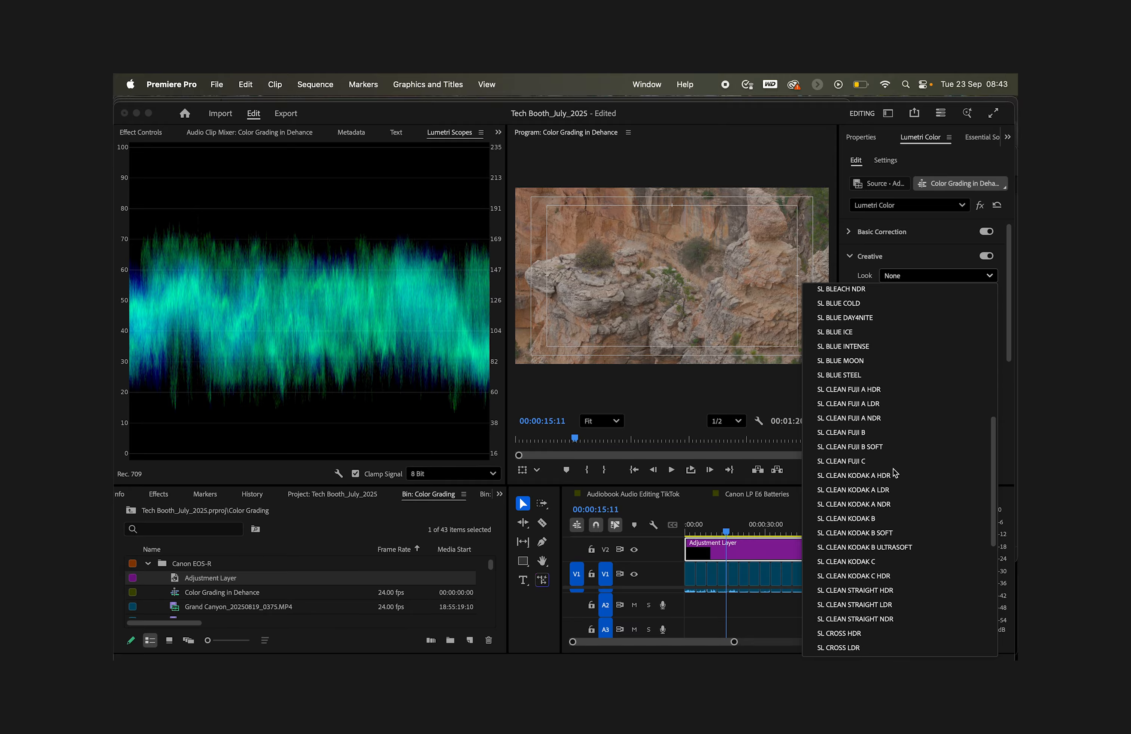
{"action": "scroll", "coordinate": [893, 472], "scroll_direction": "down", "scroll_amount": 5}
{"action": "scroll", "coordinate": [893, 472], "scroll_direction": "up", "scroll_amount": 15}
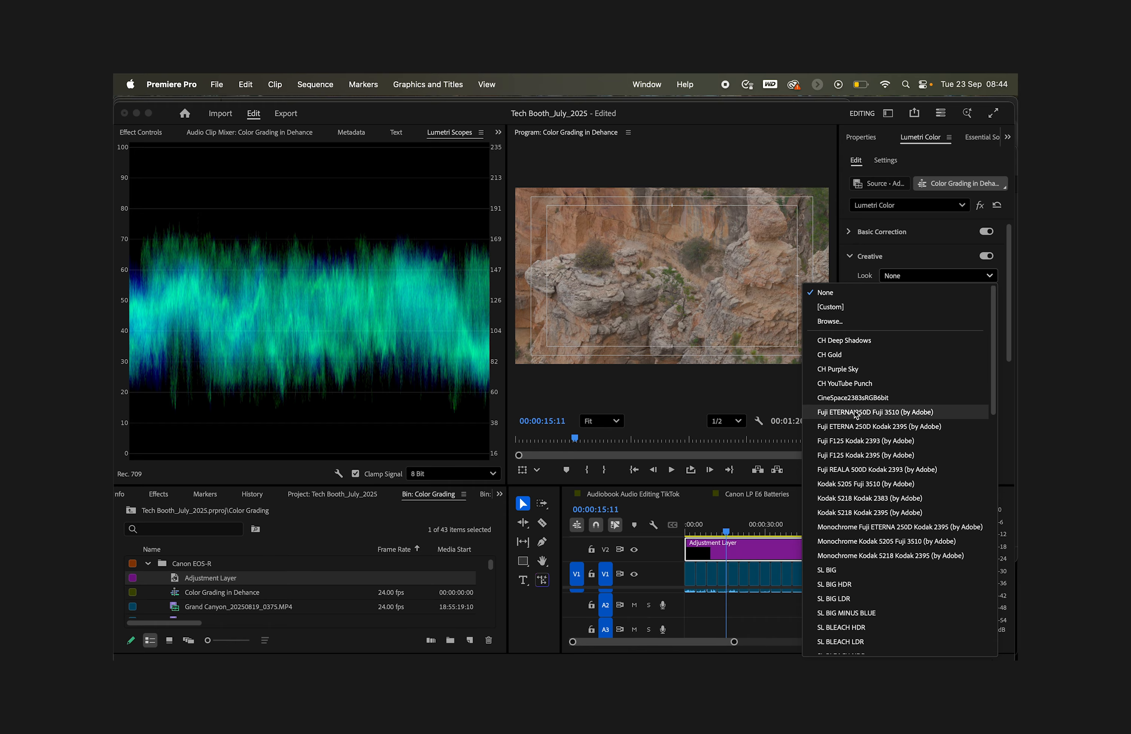
{"action": "left_click", "coordinate": [845, 341]}
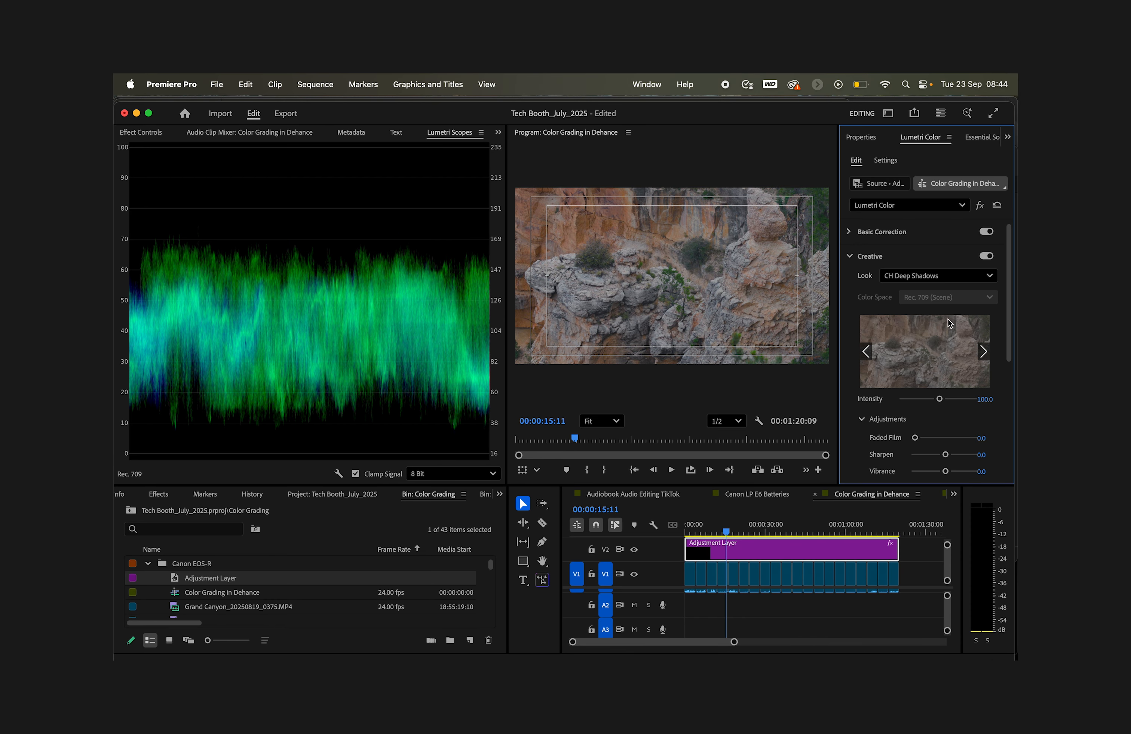
{"action": "left_click", "coordinate": [985, 276]}
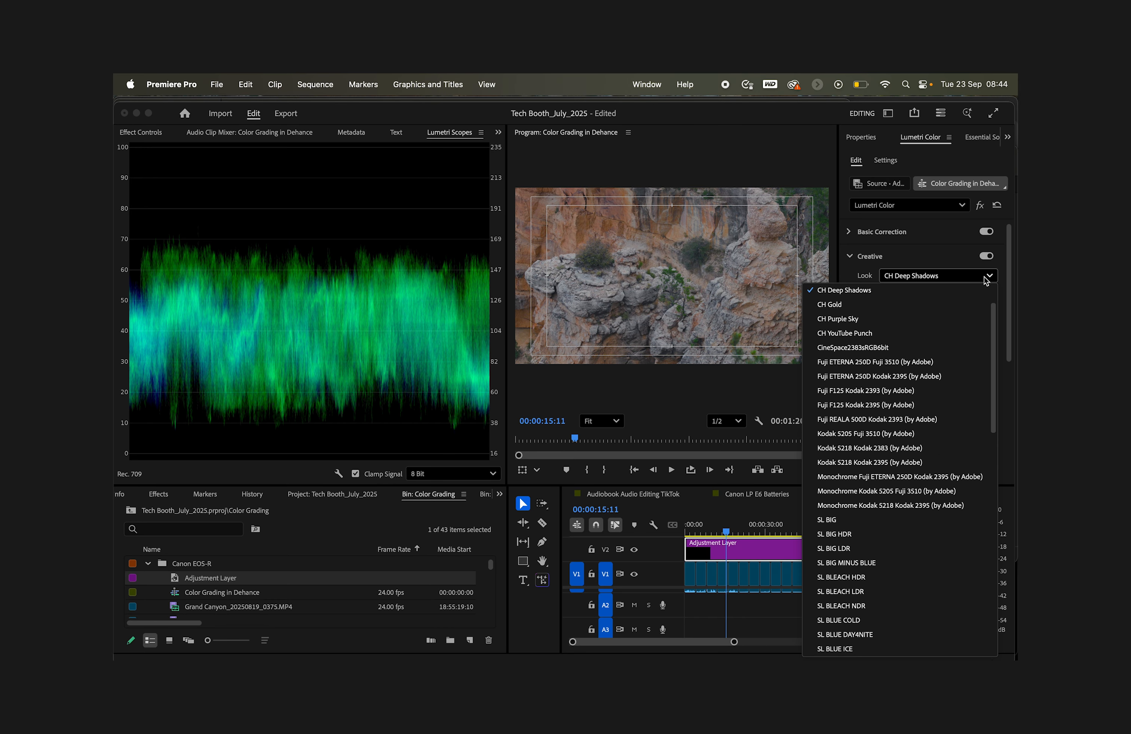
{"action": "left_click", "coordinate": [855, 303]}
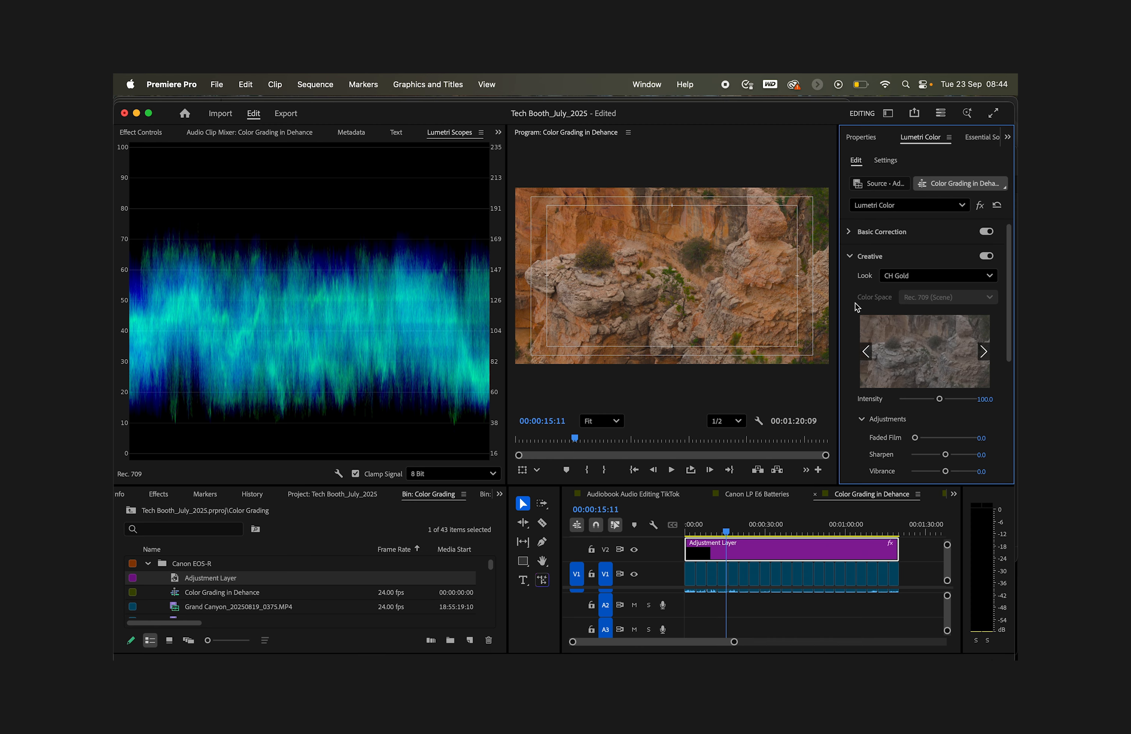
{"action": "left_click", "coordinate": [989, 277]}
{"action": "left_click", "coordinate": [877, 318]}
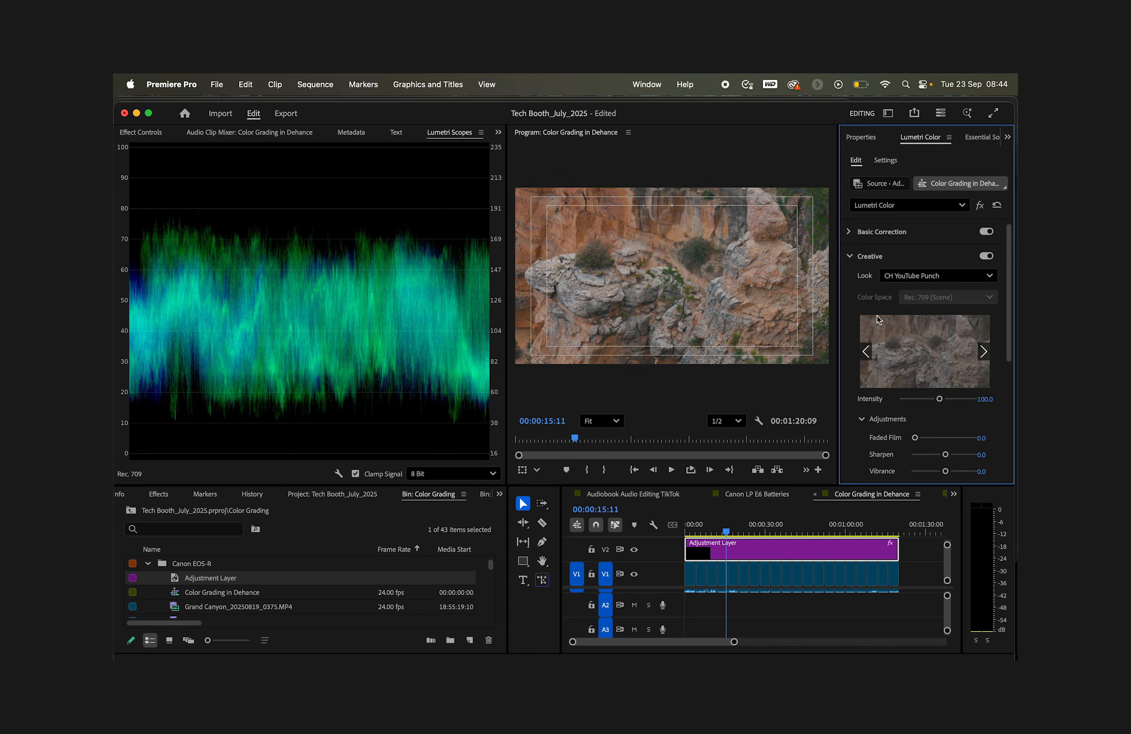
Step: Try the Creative looks Fuji REALA 500D Kodak 2393 and SL BIG LDR on the adjustment layer
{"action": "left_click", "coordinate": [990, 277]}
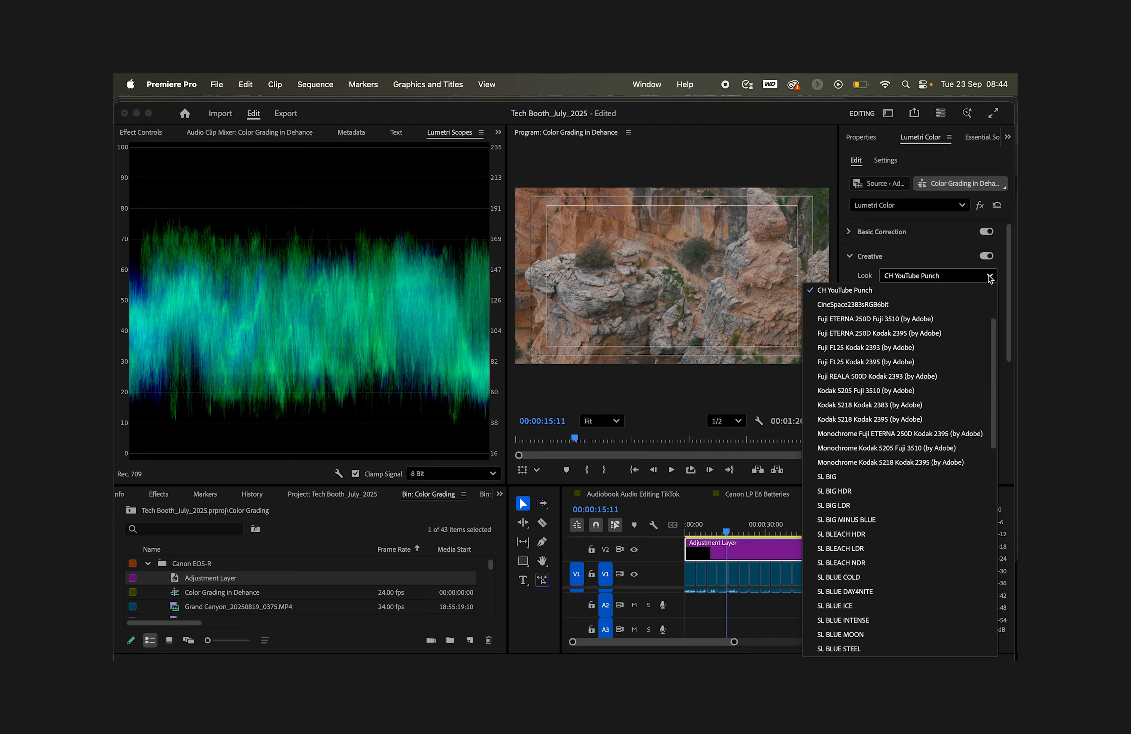
{"action": "left_click", "coordinate": [861, 377]}
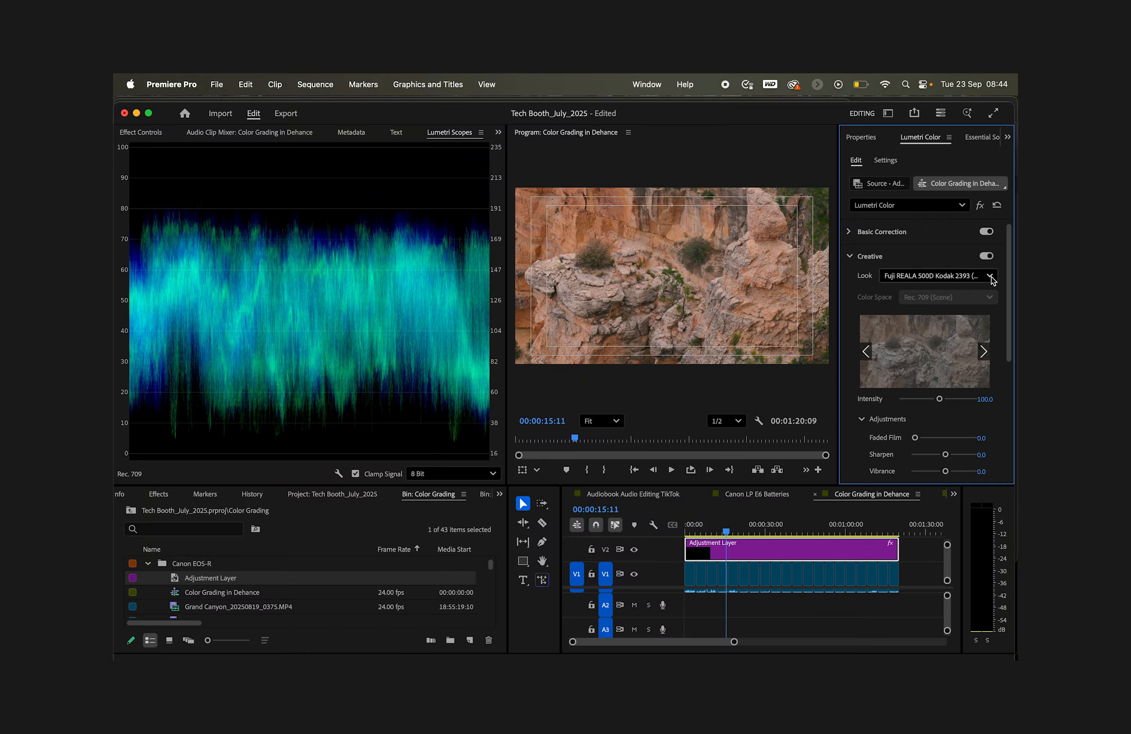
{"action": "left_click", "coordinate": [990, 277]}
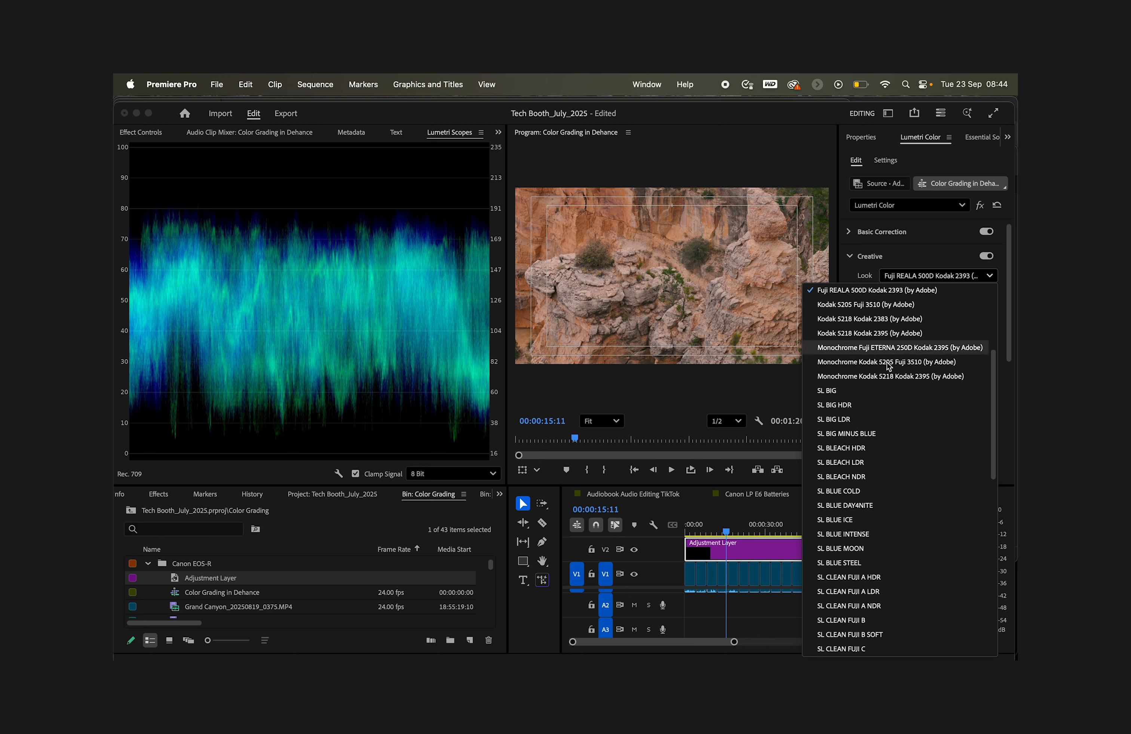
{"action": "left_click", "coordinate": [840, 419]}
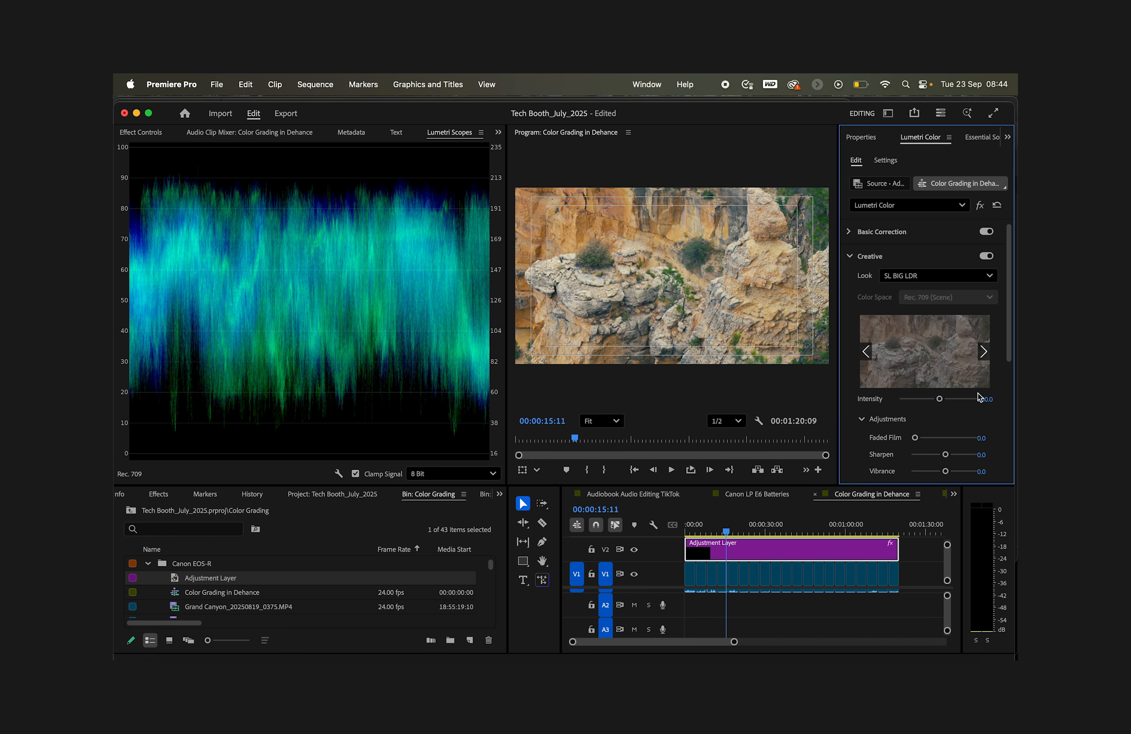
{"action": "left_click_drag", "start_coordinate": [1011, 341], "coordinate": [1004, 433]}
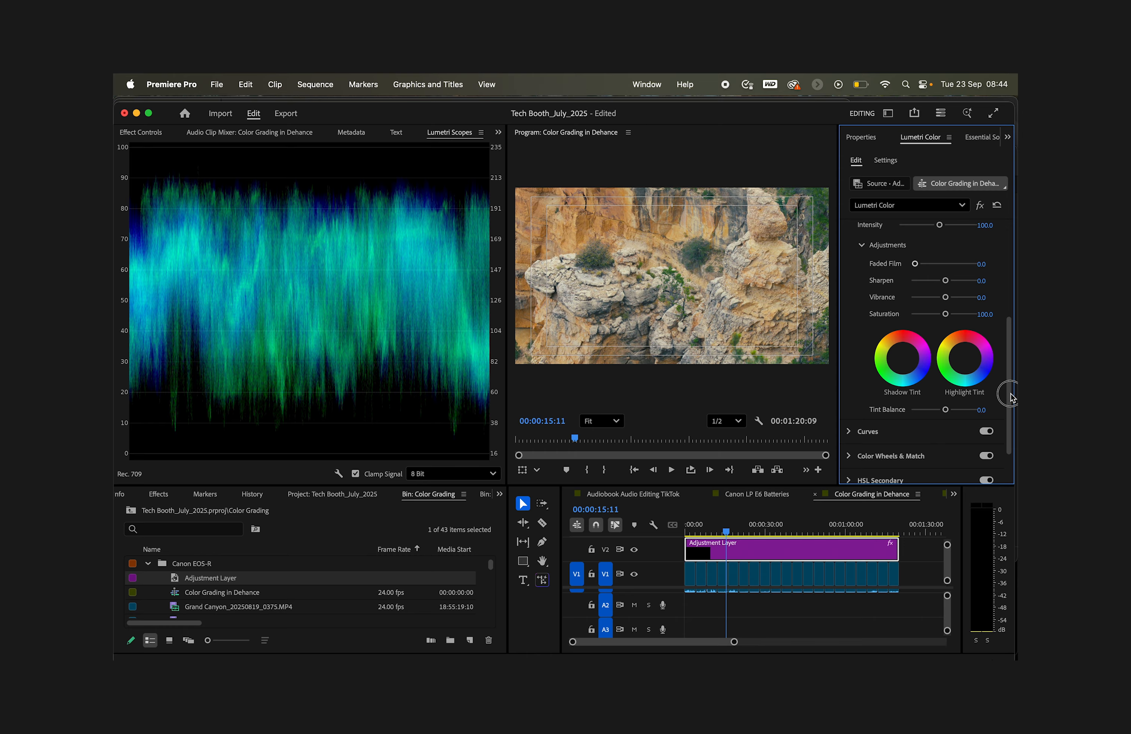
{"action": "left_click_drag", "start_coordinate": [1010, 394], "coordinate": [1001, 283]}
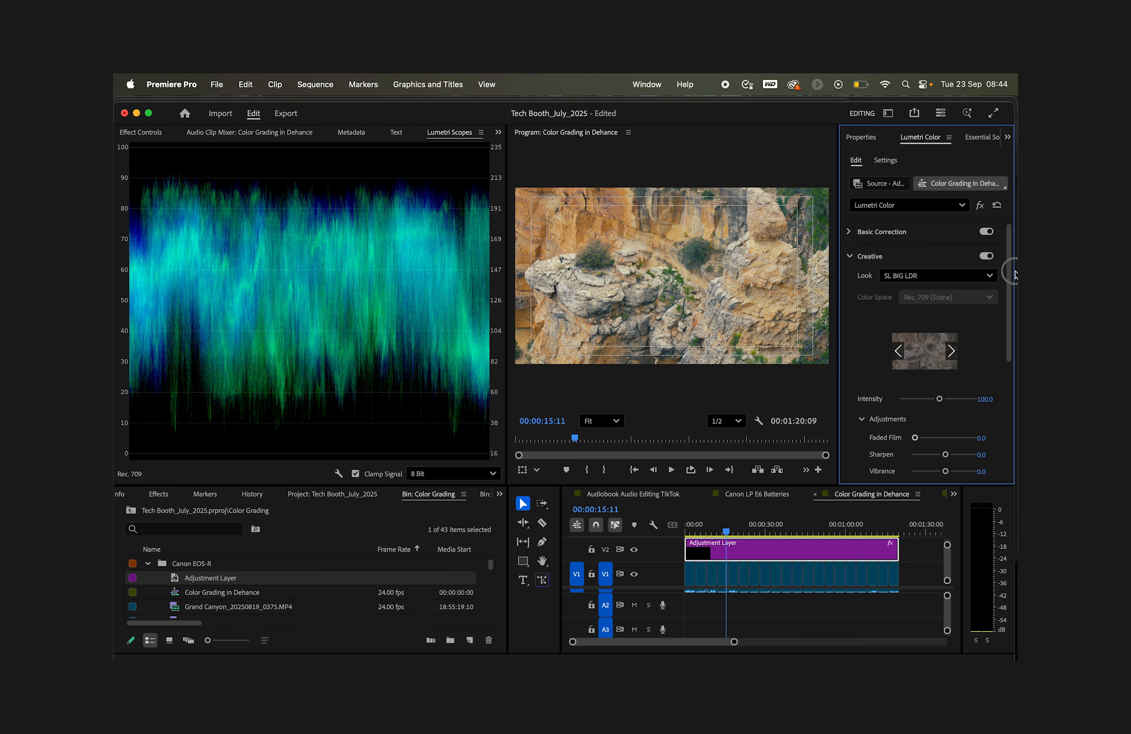
Step: Try the SL CLEAN FUJI A LDR and SL CLEAN STRAIGHT NDR looks, settling on the SL MATRIX MARS Creative look
{"action": "left_click", "coordinate": [990, 279]}
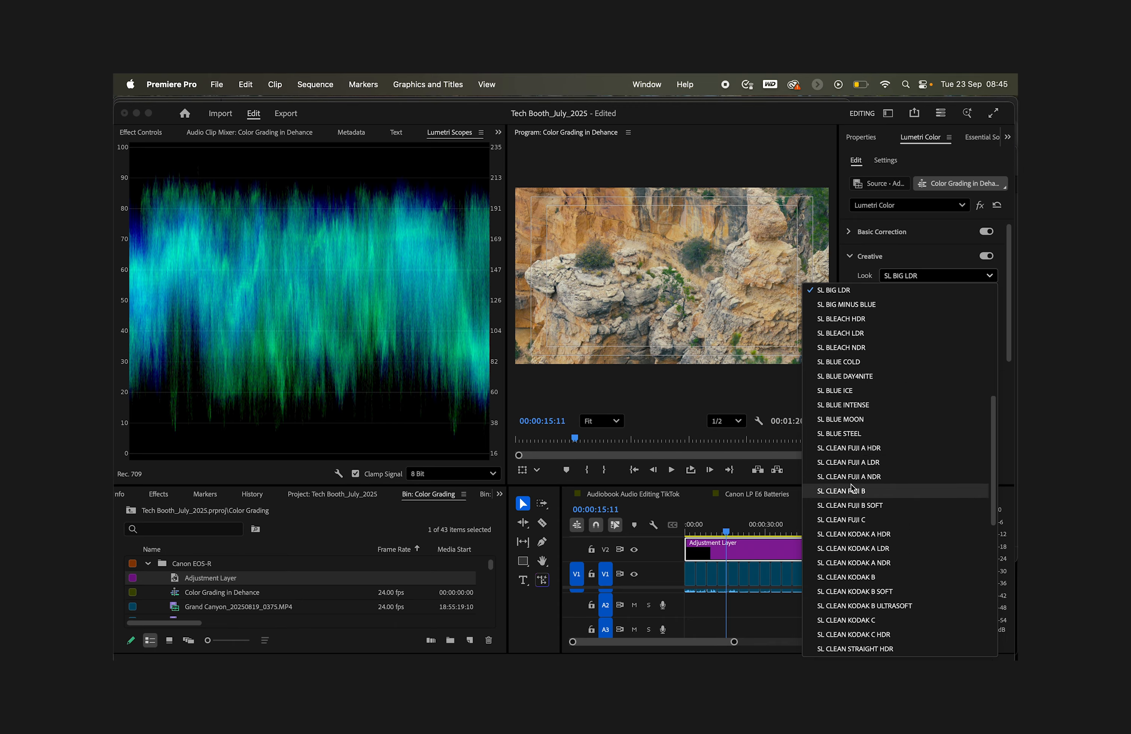
{"action": "left_click", "coordinate": [846, 462]}
{"action": "left_click", "coordinate": [990, 276]}
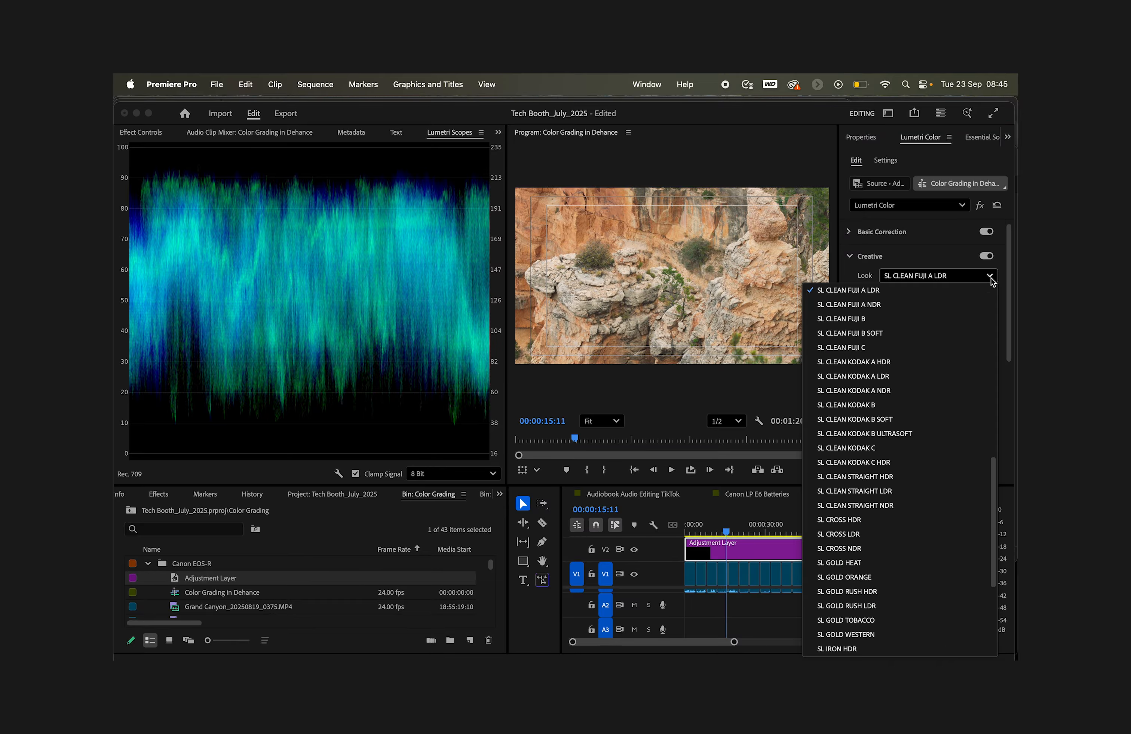
{"action": "left_click", "coordinate": [864, 504]}
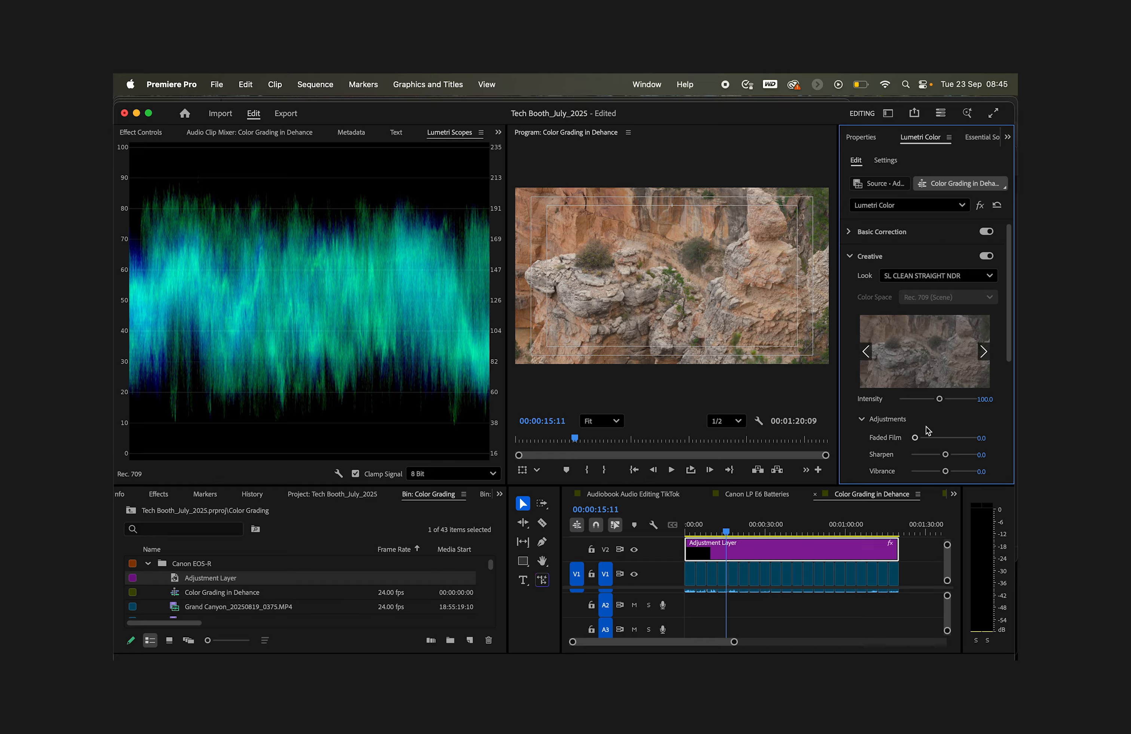
{"action": "left_click", "coordinate": [990, 275]}
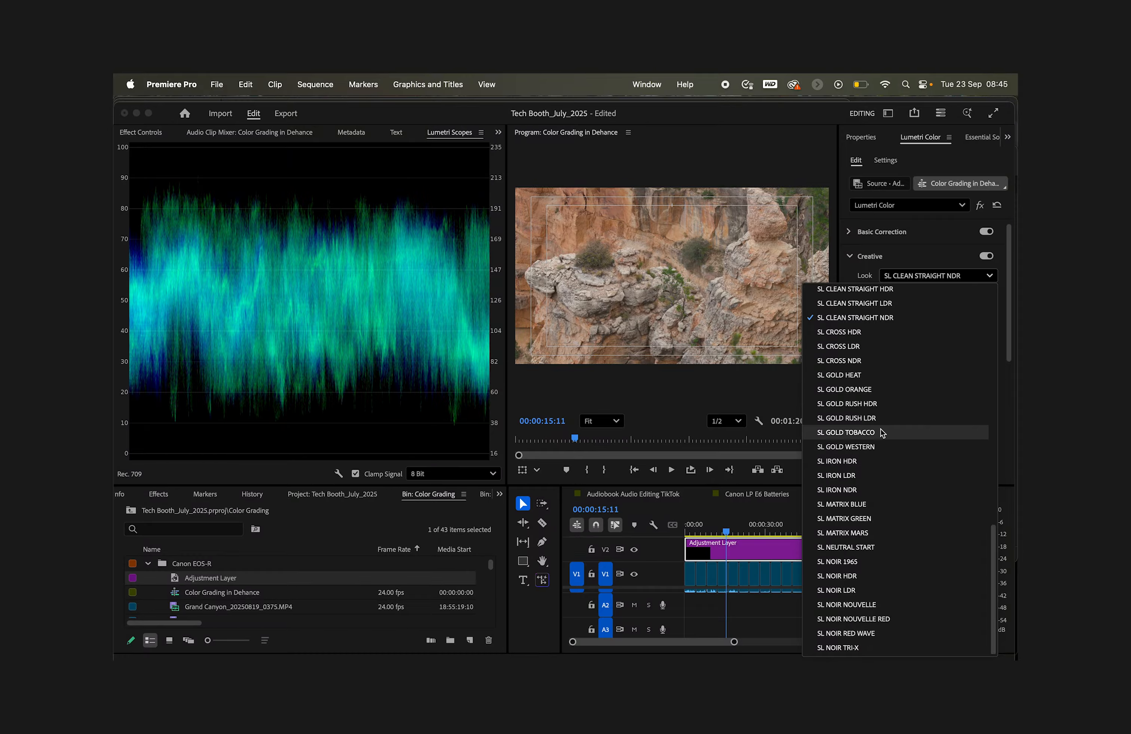
{"action": "left_click", "coordinate": [853, 533]}
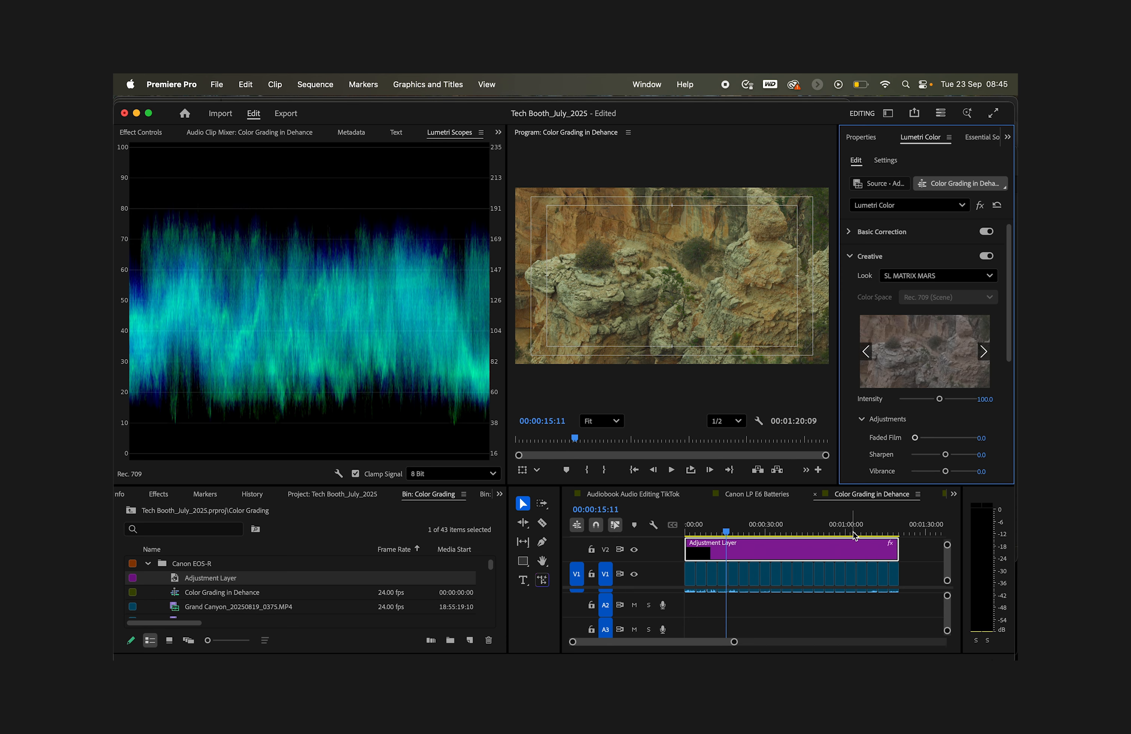
{"action": "left_click", "coordinate": [991, 276]}
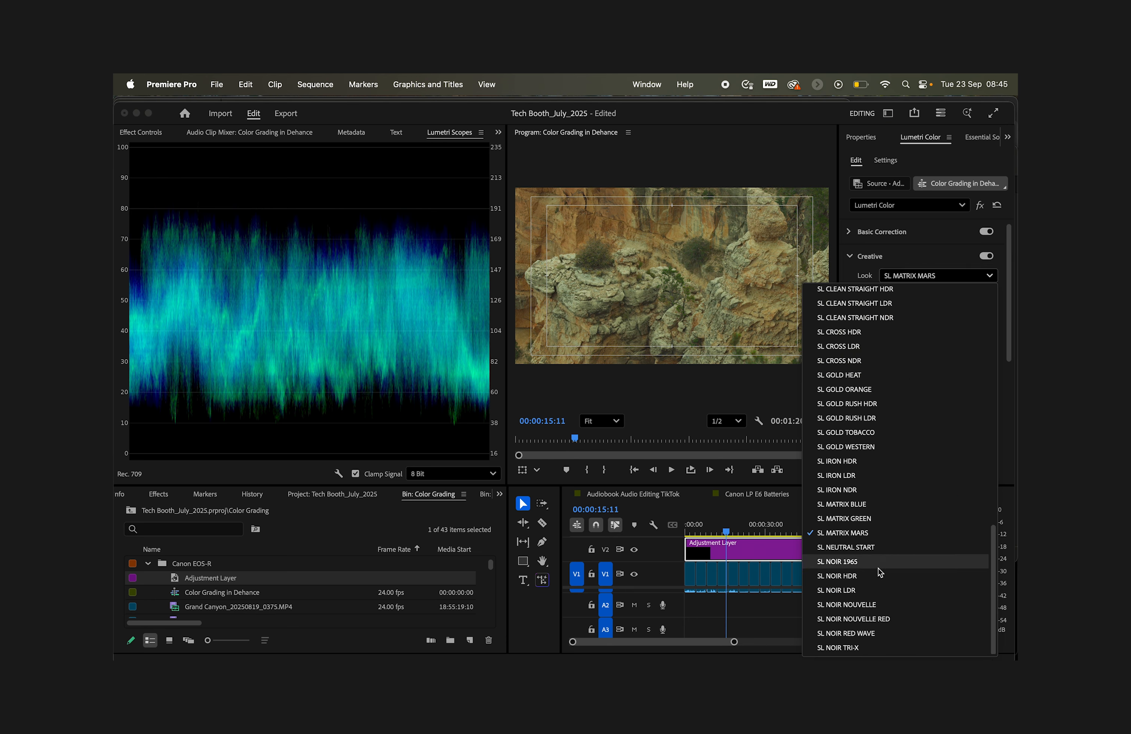
{"action": "left_click", "coordinate": [996, 276]}
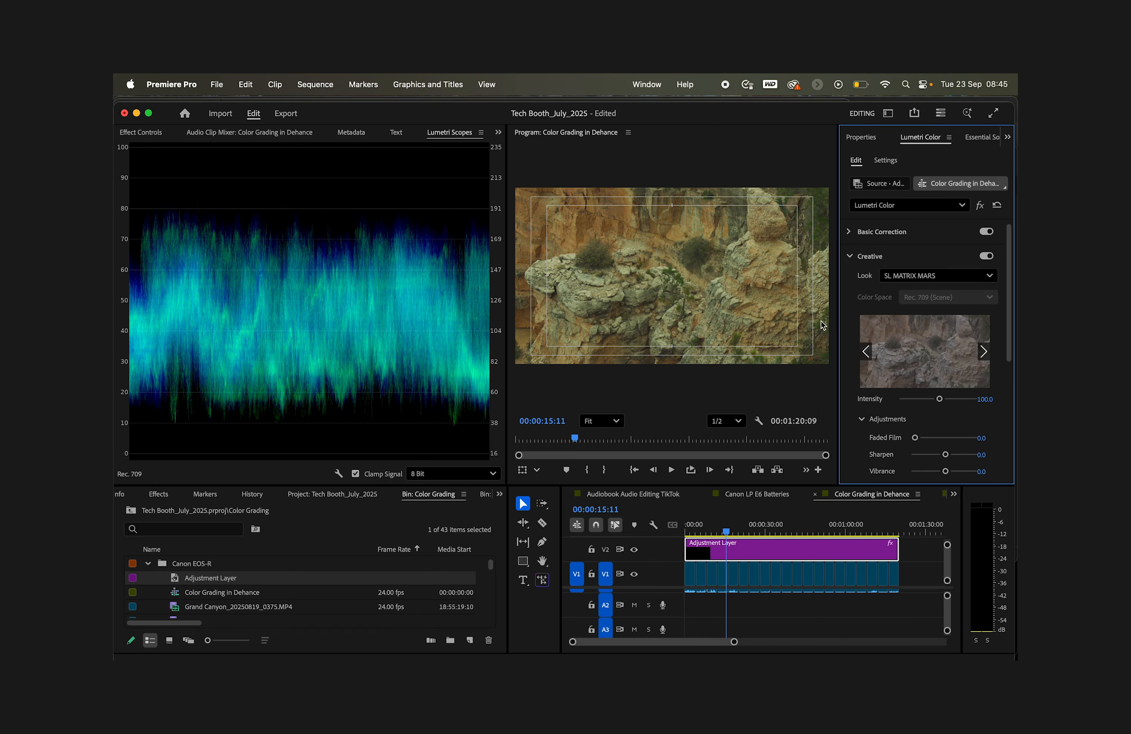